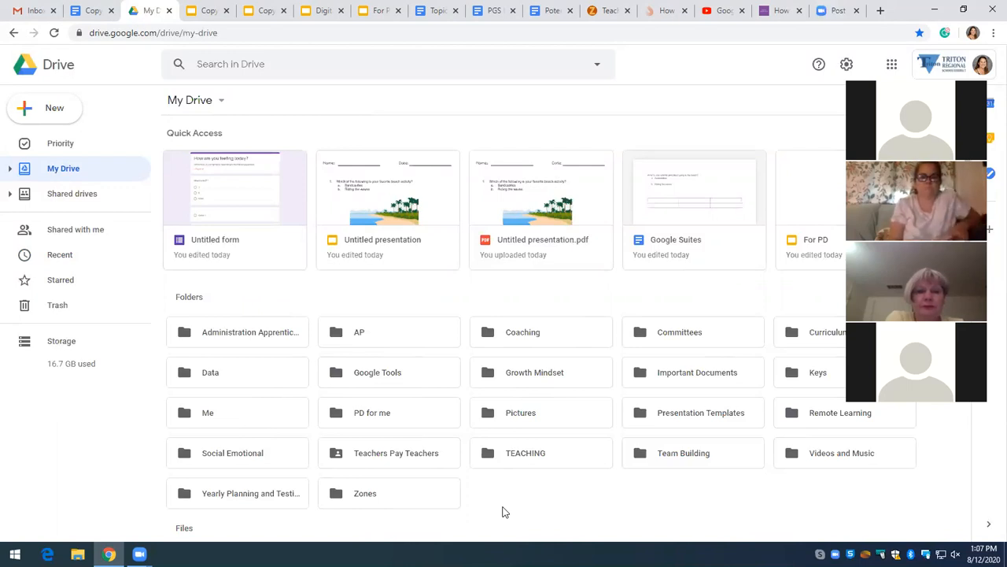
Step: Create a folder named "Google Suites PD" in My Drive and open it
{"action": "left_click", "coordinate": [52, 109]}
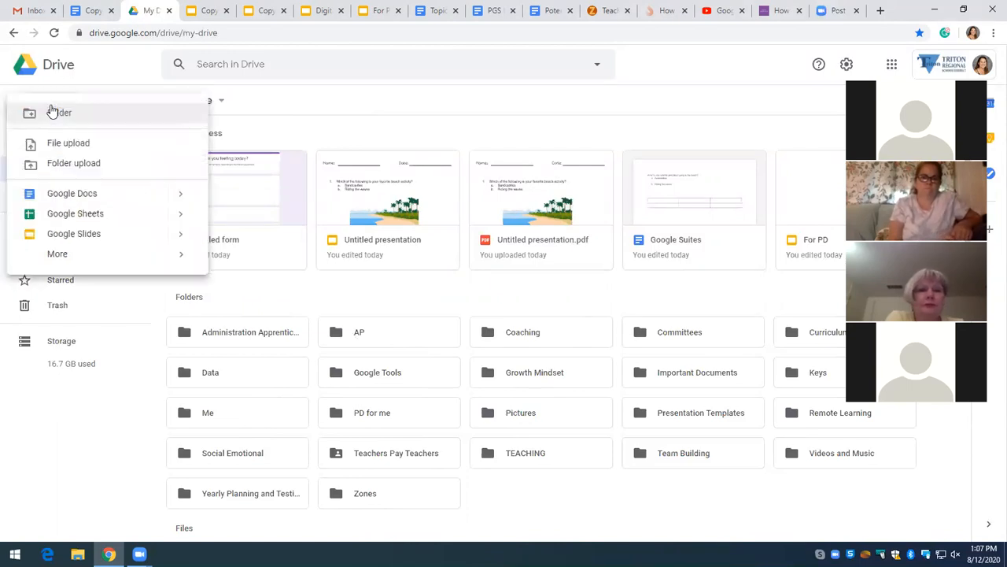
{"action": "left_click", "coordinate": [61, 114]}
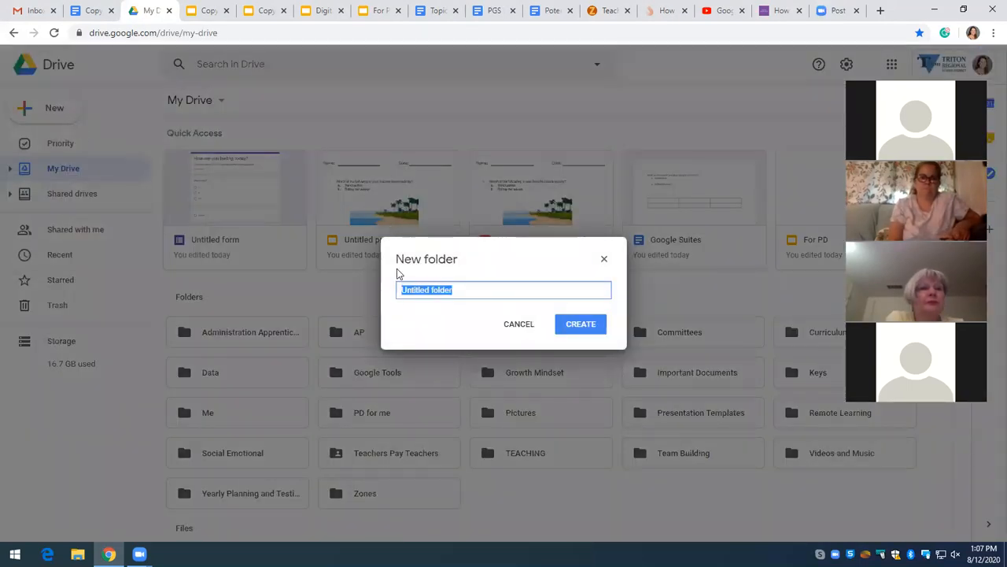
{"action": "type", "text": "Google Suites PD"}
{"action": "left_click", "coordinate": [579, 328]}
{"action": "scroll", "coordinate": [582, 369], "scroll_direction": "down", "scroll_amount": 1}
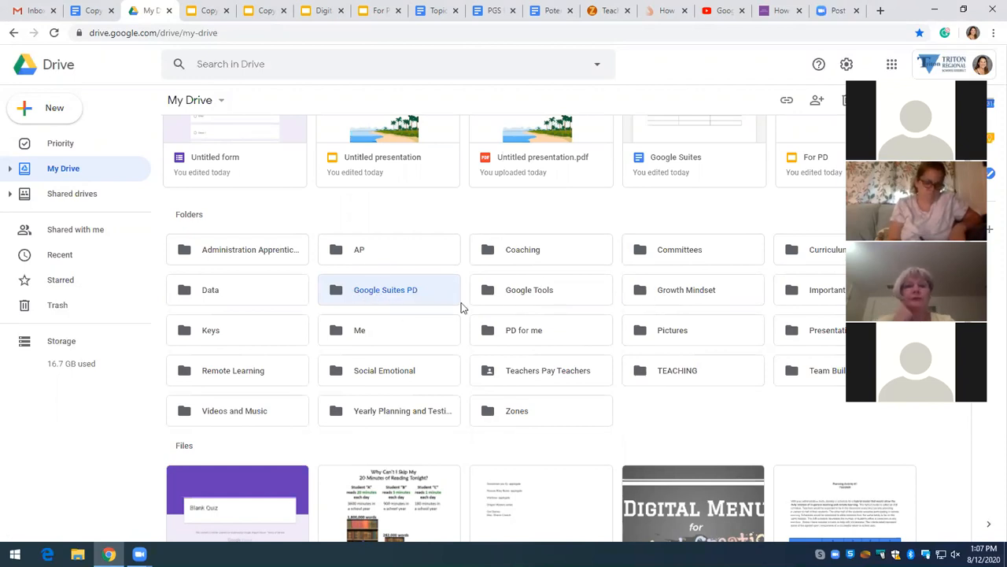
{"action": "double_click", "coordinate": [404, 290]}
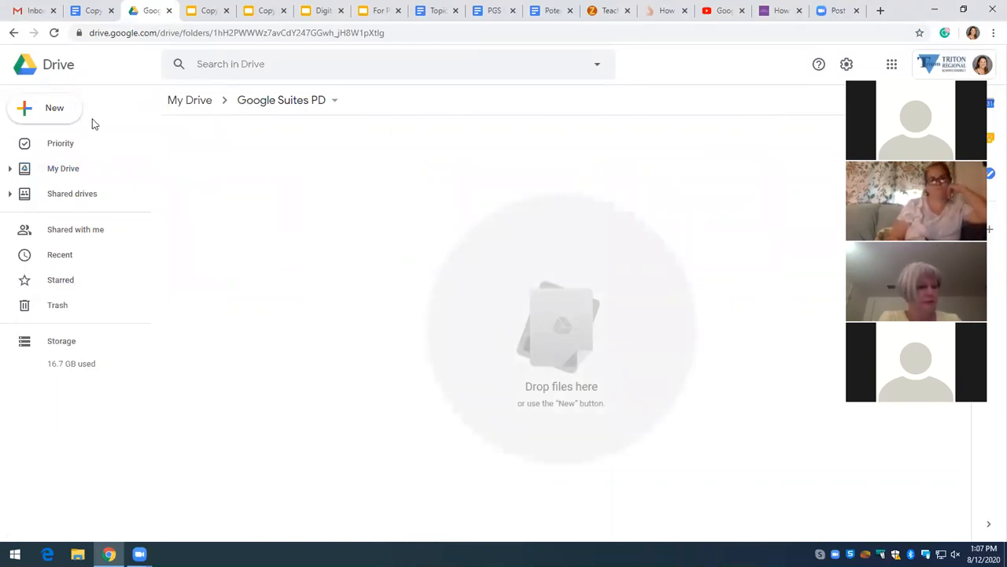
Step: View the available Google apps from a new browser tab and return to the Google Suites PD folder
{"action": "left_click", "coordinate": [53, 111]}
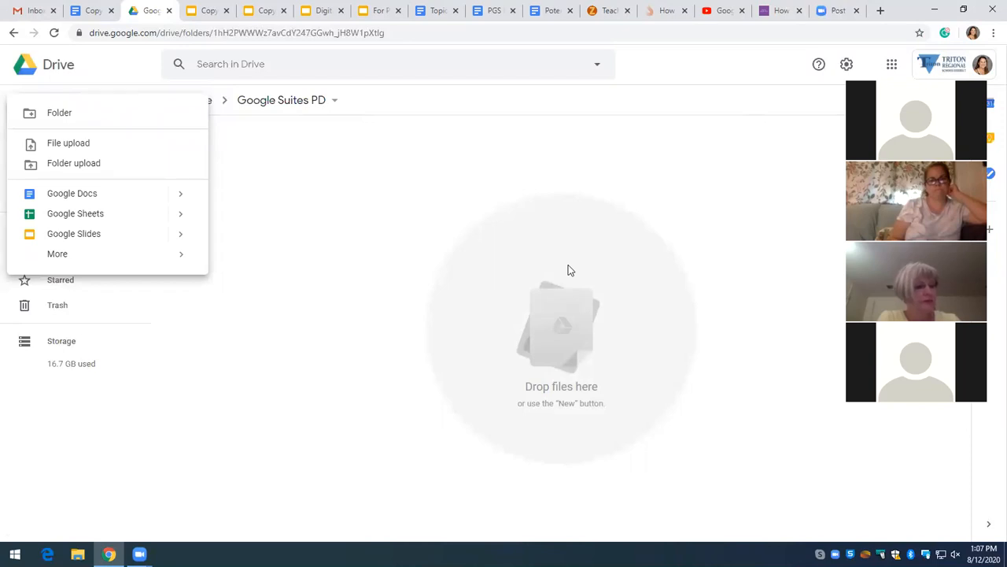
{"action": "left_click", "coordinate": [403, 236]}
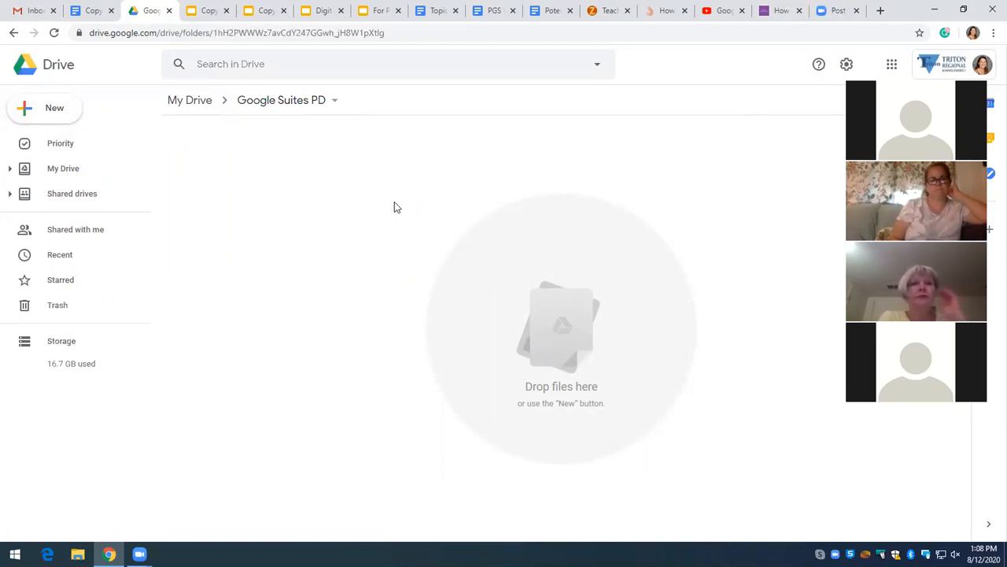
{"action": "left_click", "coordinate": [881, 10]}
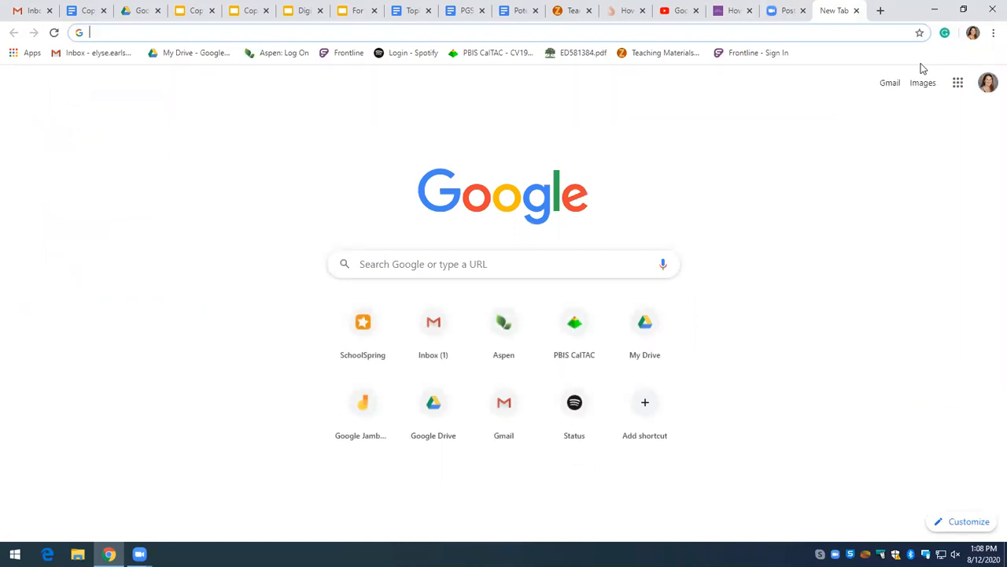
{"action": "left_click", "coordinate": [958, 85]}
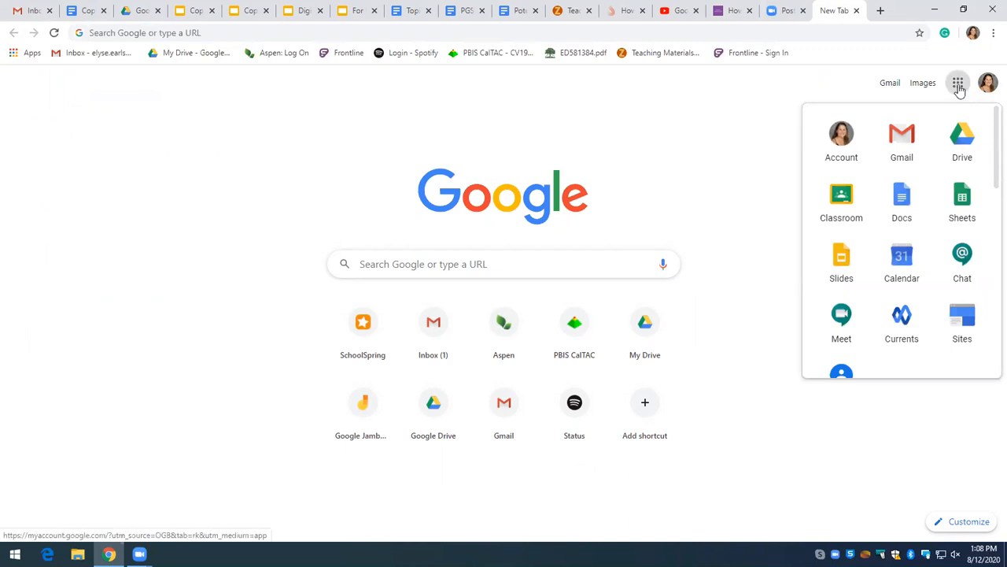
{"action": "left_click", "coordinate": [958, 89]}
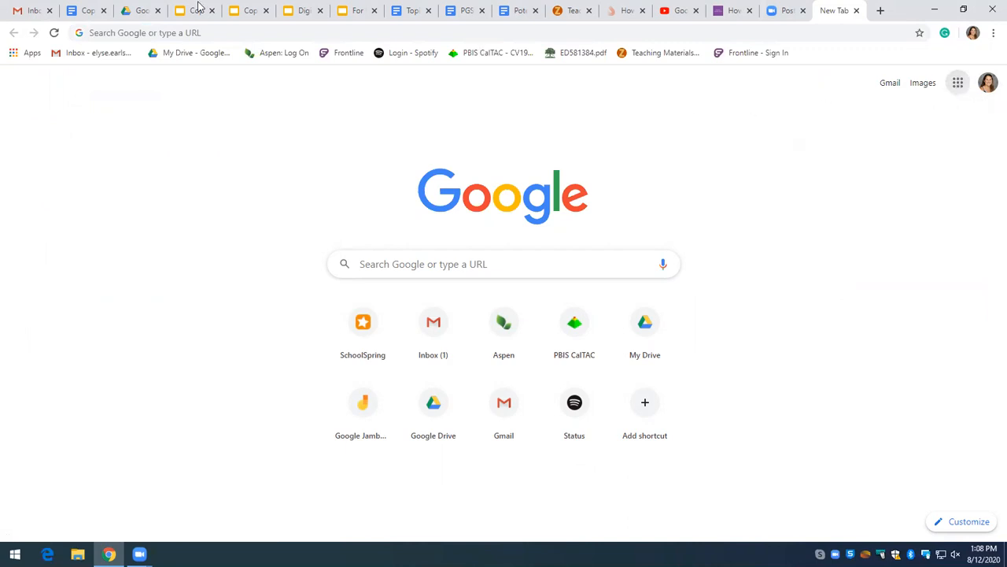
{"action": "left_click", "coordinate": [141, 10]}
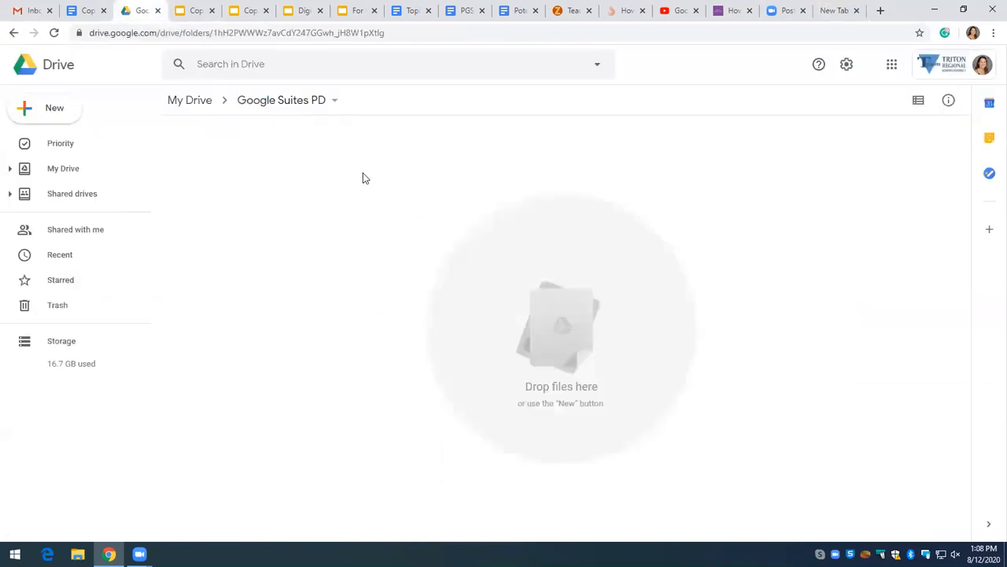
Step: Create a new Google Docs document in the folder and name it "Google Suites PD"
{"action": "left_click", "coordinate": [45, 111]}
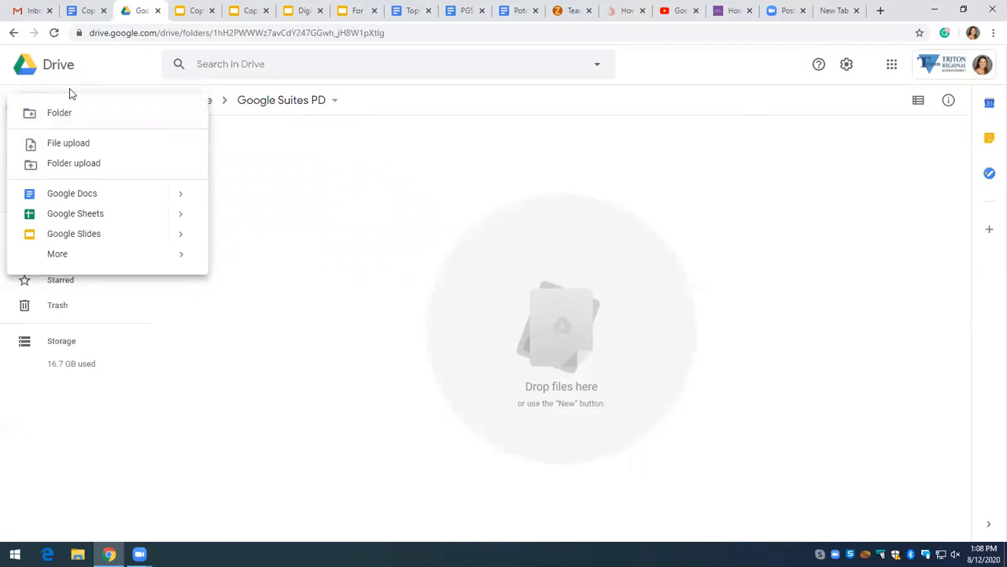
{"action": "left_click", "coordinate": [67, 195]}
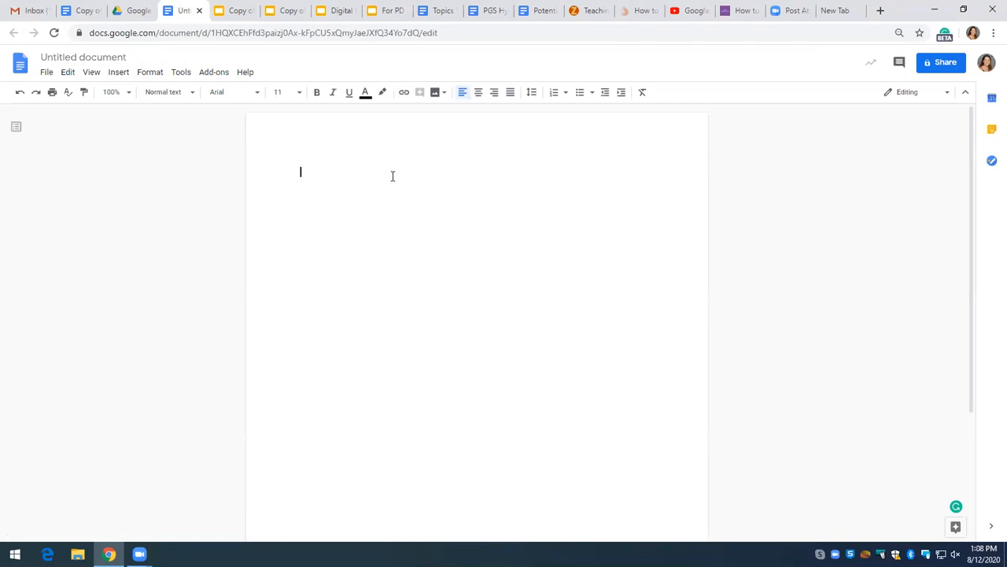
{"action": "left_click", "coordinate": [122, 60]}
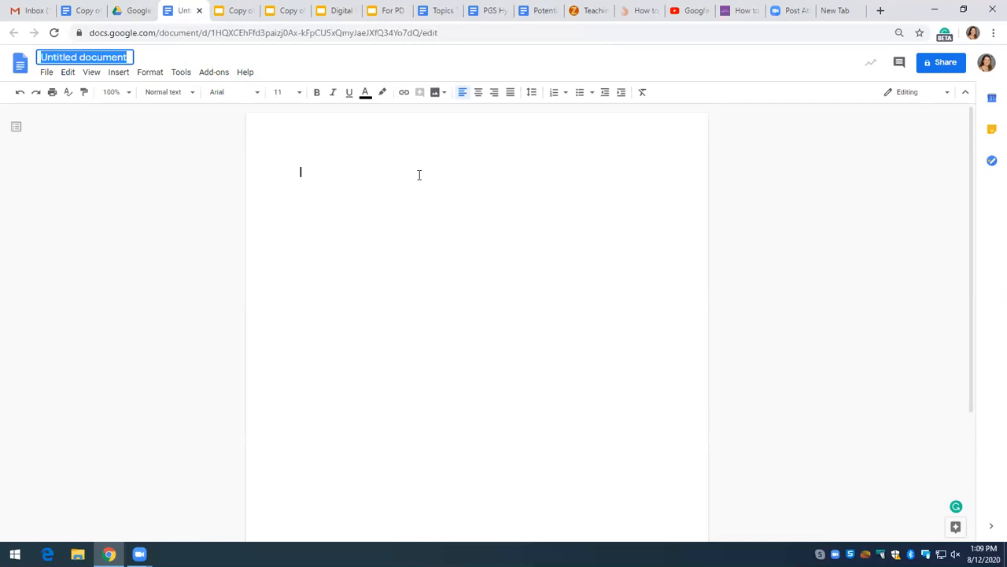
{"action": "type", "text": "G"}
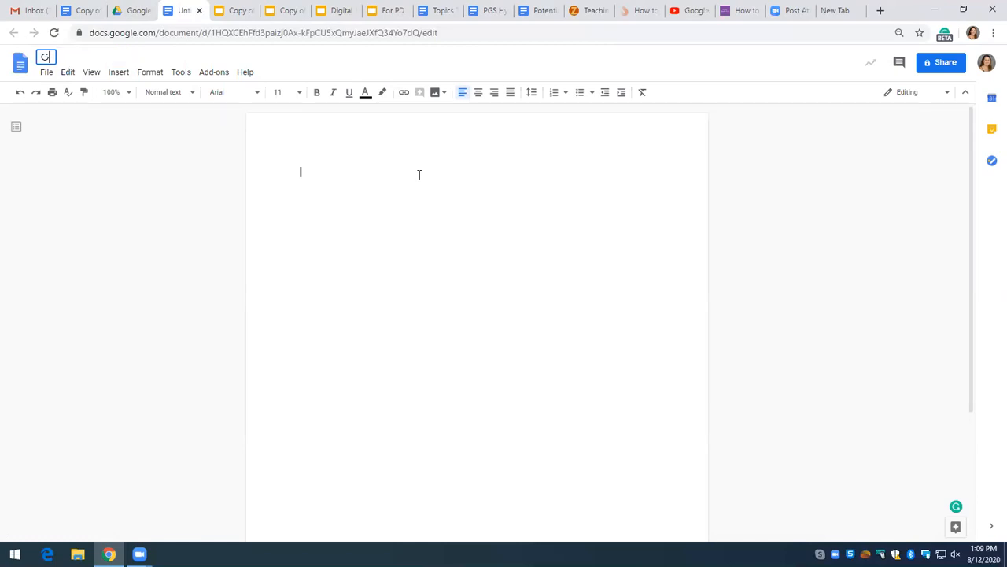
{"action": "type", "text": "oogle Suites PD"}
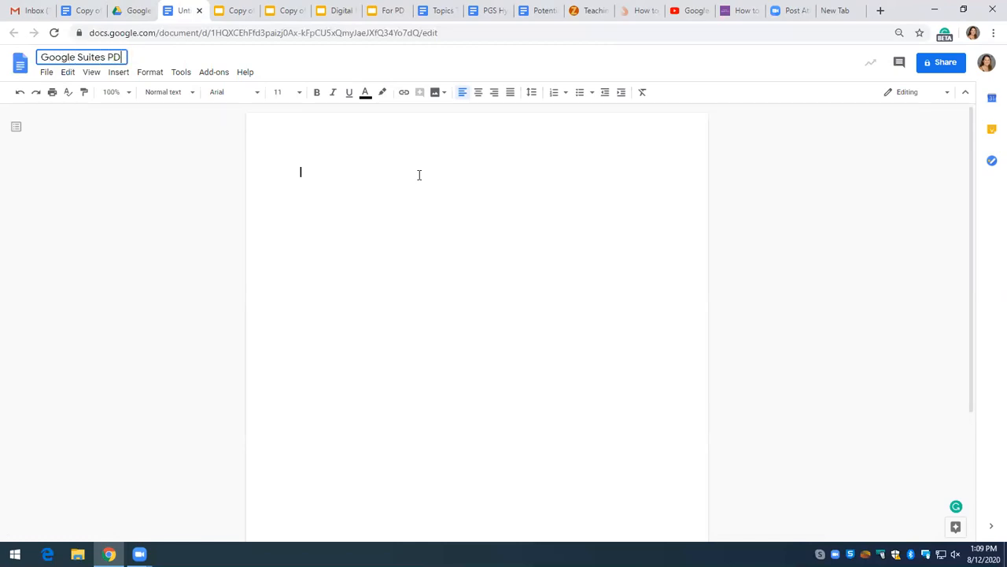
{"action": "key", "text": "Return"}
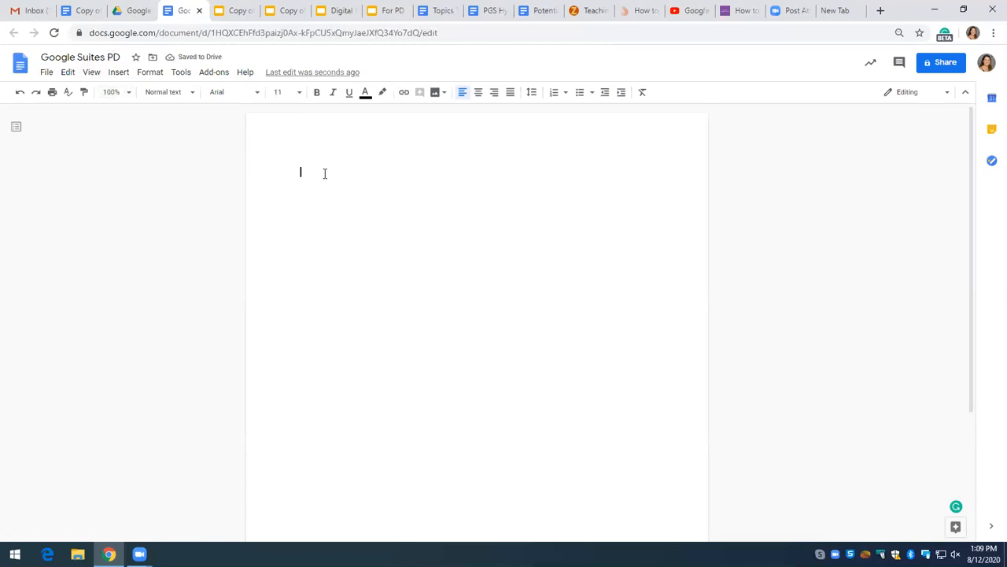
Step: Add a heading line with underscore blanks after "Name:" and "Date:" on the first line of the document
{"action": "type", "text": "Name:__________________________________\tDate:_______"}
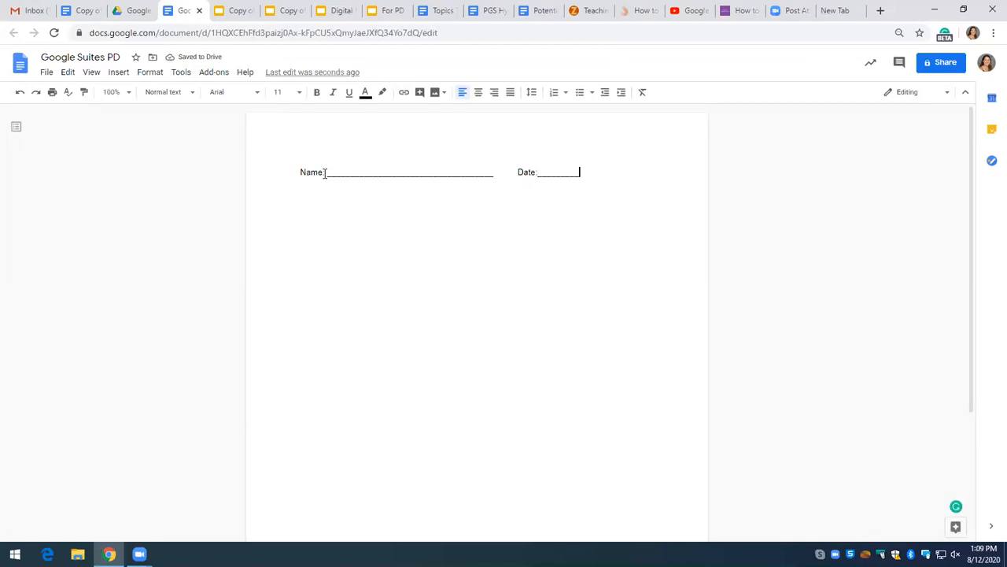
{"action": "type", "text": "_________"}
{"action": "key", "text": "Return"}
Step: Start a numbered list below the heading line with the question "What is 8x2?"
{"action": "type", "text": "."}
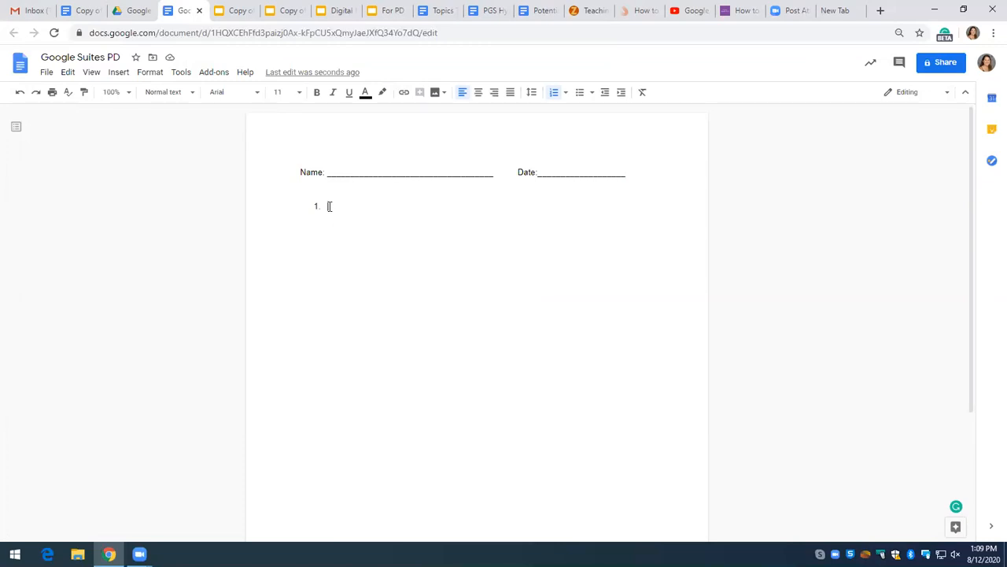
{"action": "type", "text": "What is 8x2?"}
{"action": "key", "text": "Return"}
Step: Try bullet formatting on the question list and return it to the numbered style
{"action": "left_click", "coordinate": [592, 92]}
{"action": "left_click", "coordinate": [600, 135]}
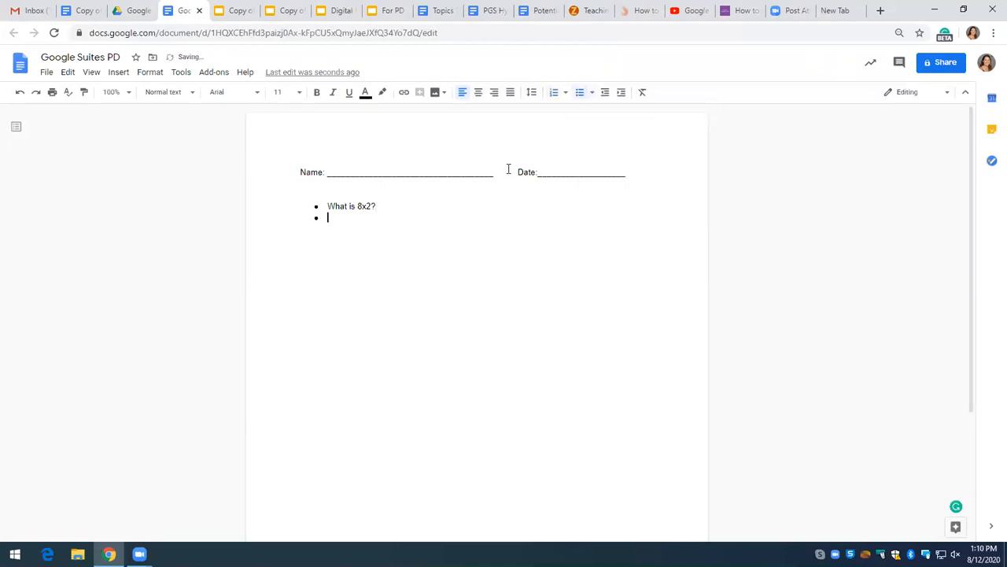
{"action": "left_click", "coordinate": [566, 98]}
{"action": "left_click", "coordinate": [569, 131]}
Step: Indent the line under the question to a lettered sub-level and enter the answer choices 6, 3, 8 and 9
{"action": "left_click", "coordinate": [621, 92]}
{"action": "left_click", "coordinate": [606, 95]}
{"action": "left_click", "coordinate": [621, 92]}
{"action": "left_click", "coordinate": [391, 207]}
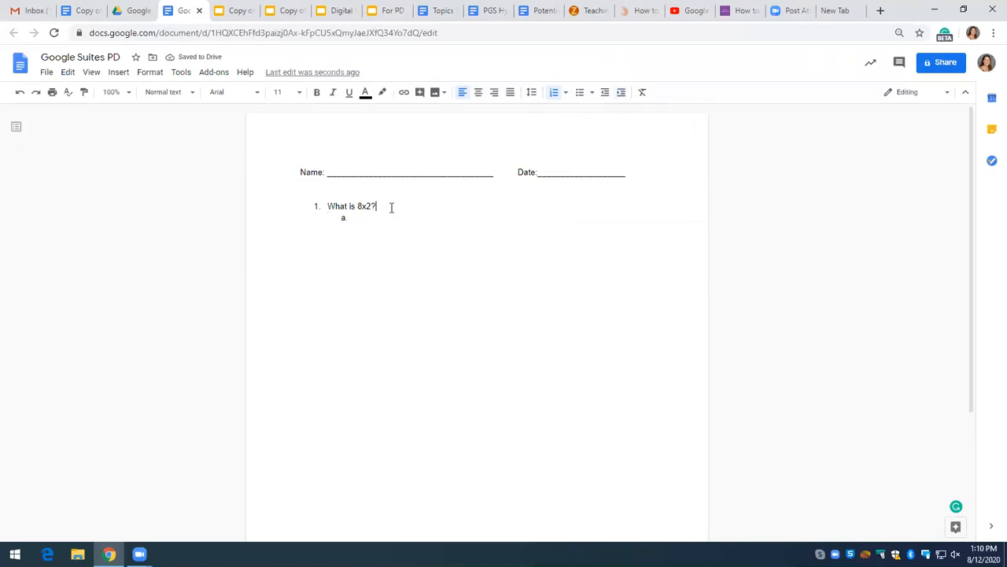
{"action": "key", "text": "Return"}
{"action": "type", "text": "6 "}
{"action": "type", "text": "3"}
{"action": "key", "text": "Return"}
{"action": "type", "text": "8"}
{"action": "key", "text": "Return"}
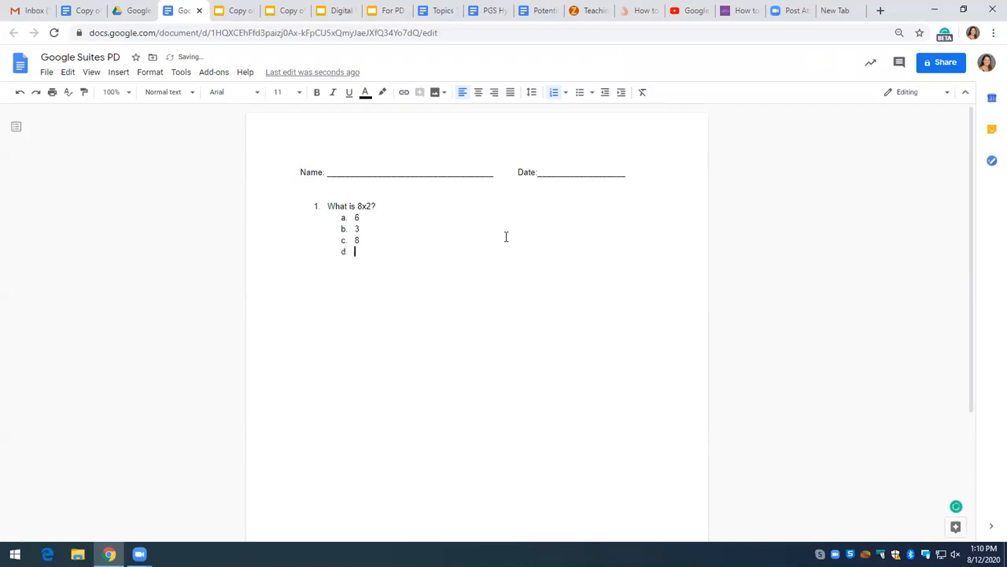
{"action": "type", "text": "9"}
Step: Try moving the four answer choices up one list level and indent them again
{"action": "left_click_drag", "start_coordinate": [358, 217], "coordinate": [373, 249]}
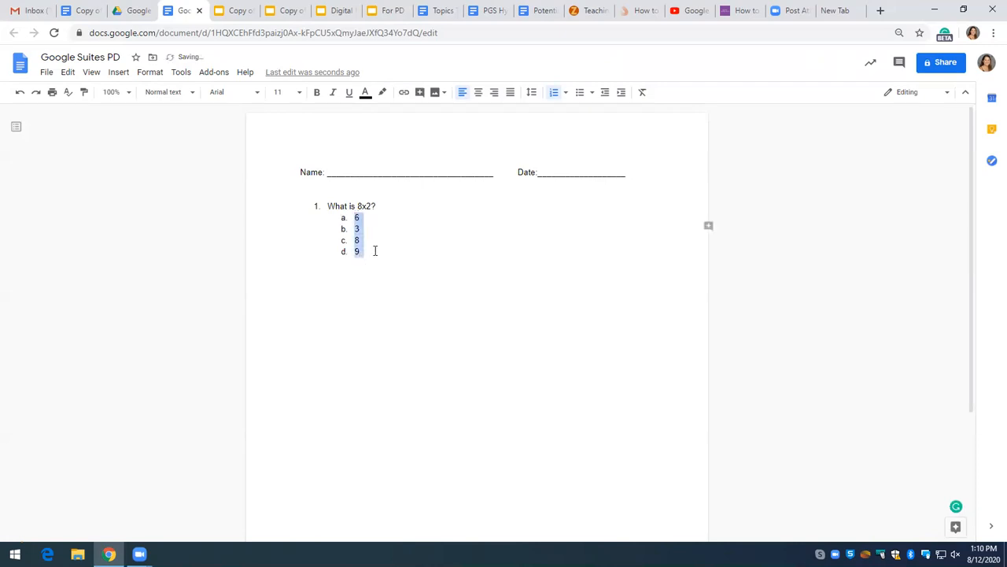
{"action": "left_click", "coordinate": [605, 92]}
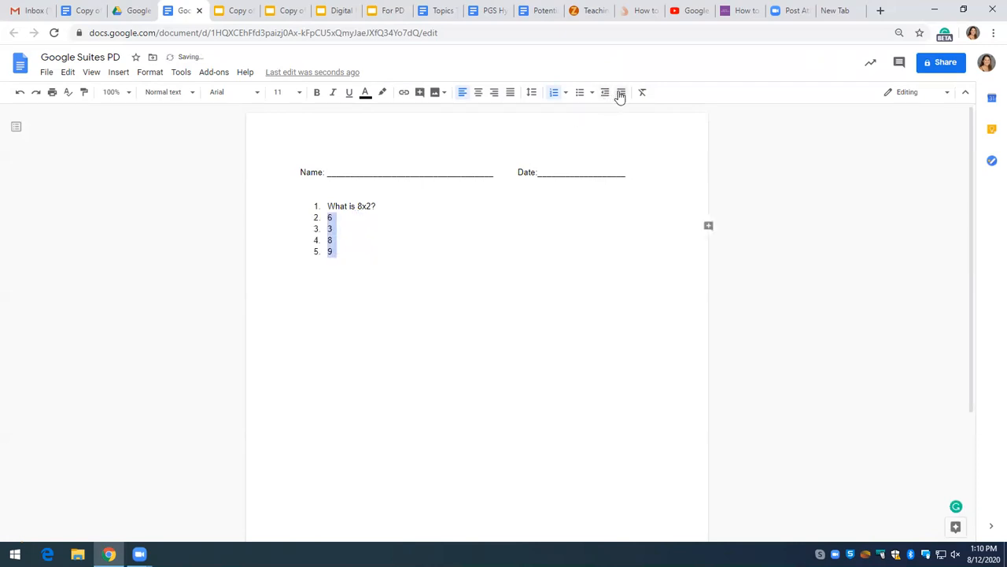
{"action": "left_click", "coordinate": [621, 92]}
{"action": "left_click", "coordinate": [463, 230]}
{"action": "left_click", "coordinate": [393, 199]}
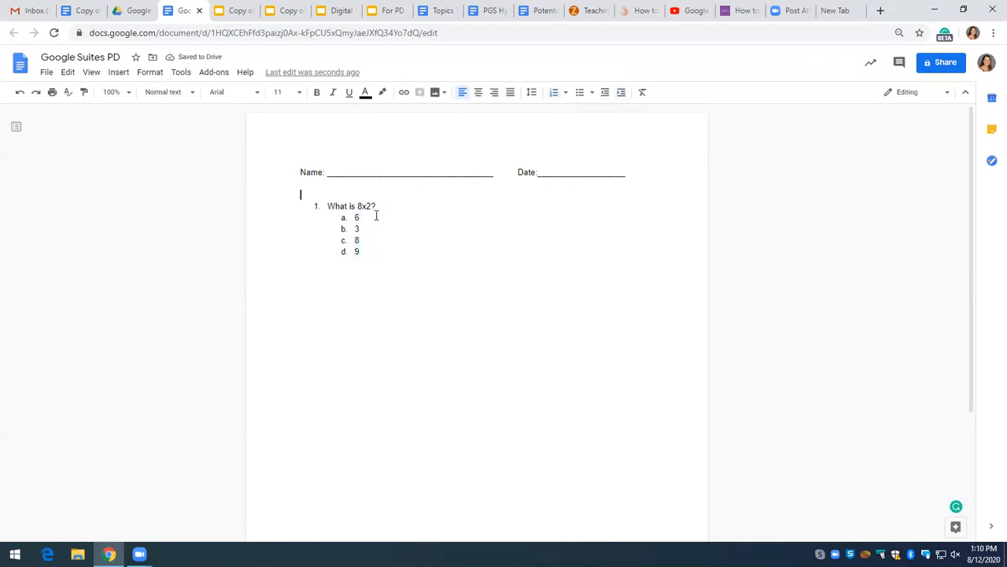
Step: Set the line spacing of the four answer choices to 1.5
{"action": "left_click_drag", "start_coordinate": [344, 220], "coordinate": [373, 254]}
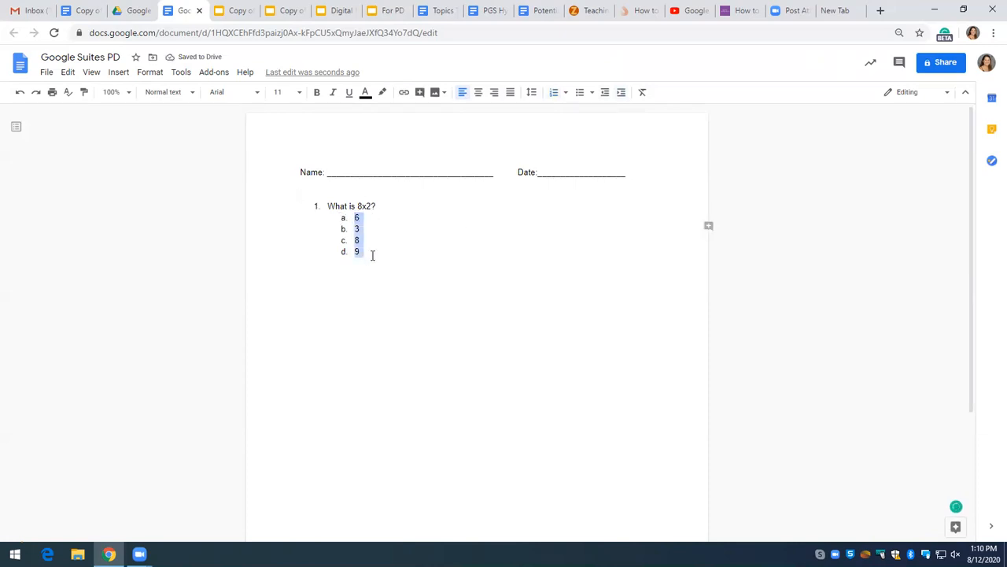
{"action": "left_click", "coordinate": [533, 92]}
{"action": "left_click", "coordinate": [561, 167]}
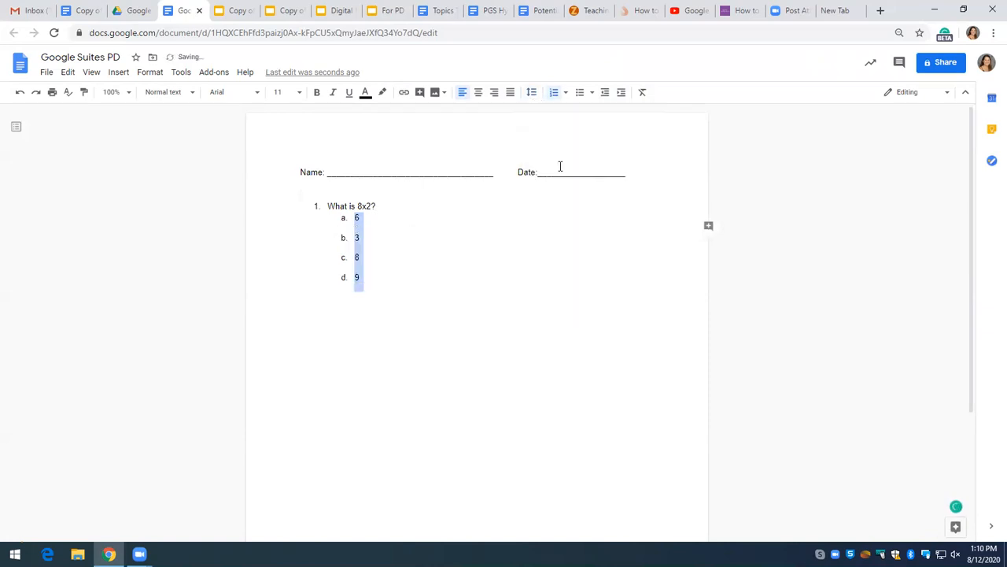
{"action": "left_click", "coordinate": [534, 93]}
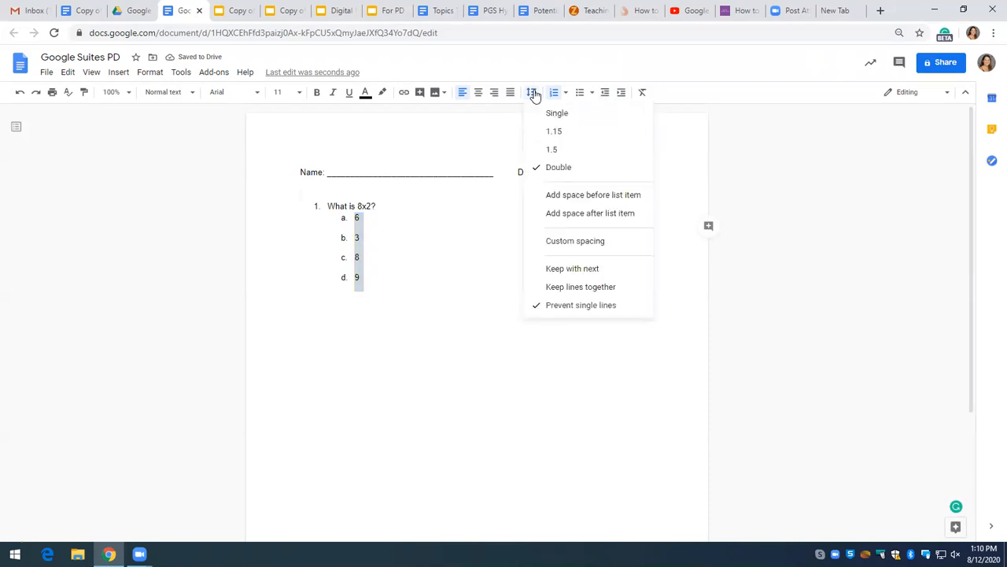
{"action": "left_click", "coordinate": [563, 149]}
{"action": "left_click", "coordinate": [375, 216]}
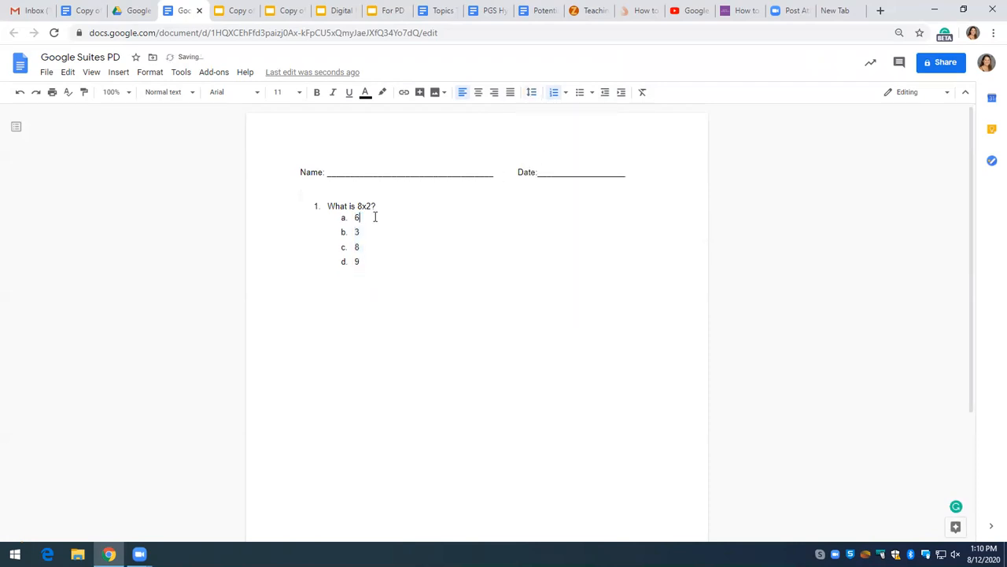
Step: End the list after the last answer choice and insert a table with three columns and two rows below it
{"action": "left_click", "coordinate": [377, 261]}
{"action": "key", "text": "Return"}
{"action": "key", "text": "Return"}
{"action": "key", "text": "Return"}
{"action": "key", "text": "Return"}
{"action": "left_click", "coordinate": [119, 73]}
{"action": "mouse_move", "coordinate": [144, 117]}
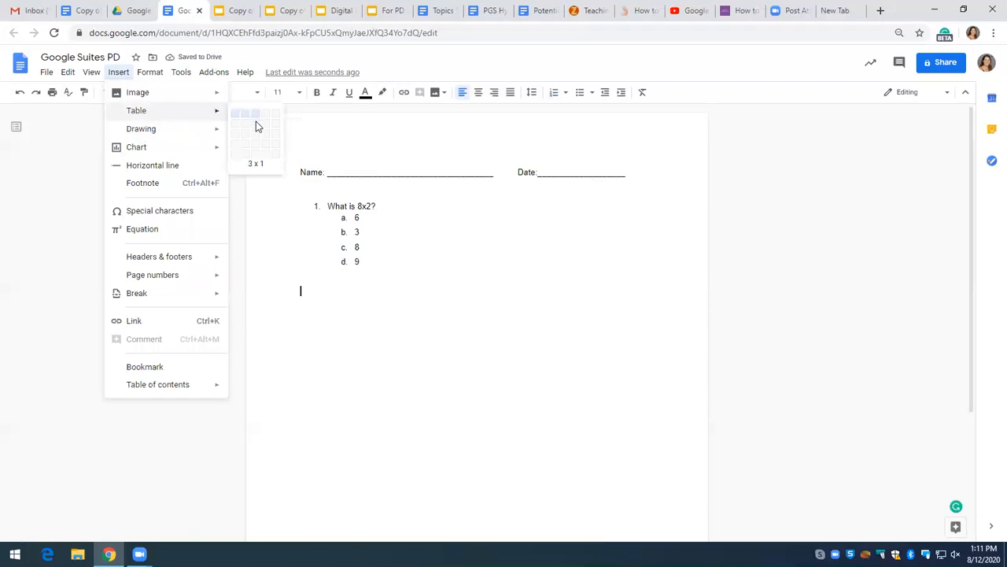
{"action": "left_click", "coordinate": [256, 121]}
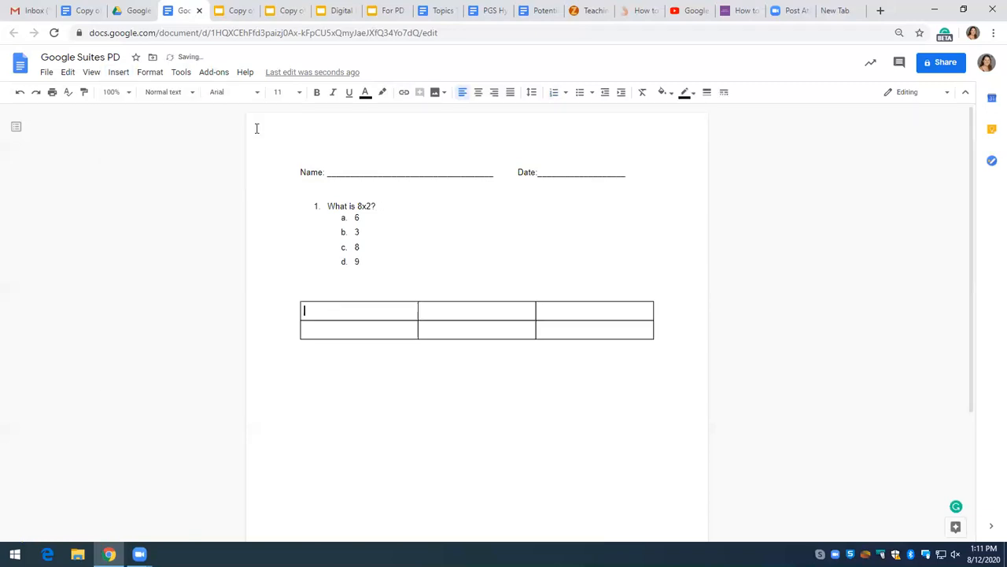
Step: Try different numbers of blank lines between the answer choices and the table
{"action": "left_click", "coordinate": [337, 301]}
{"action": "left_click", "coordinate": [366, 286]}
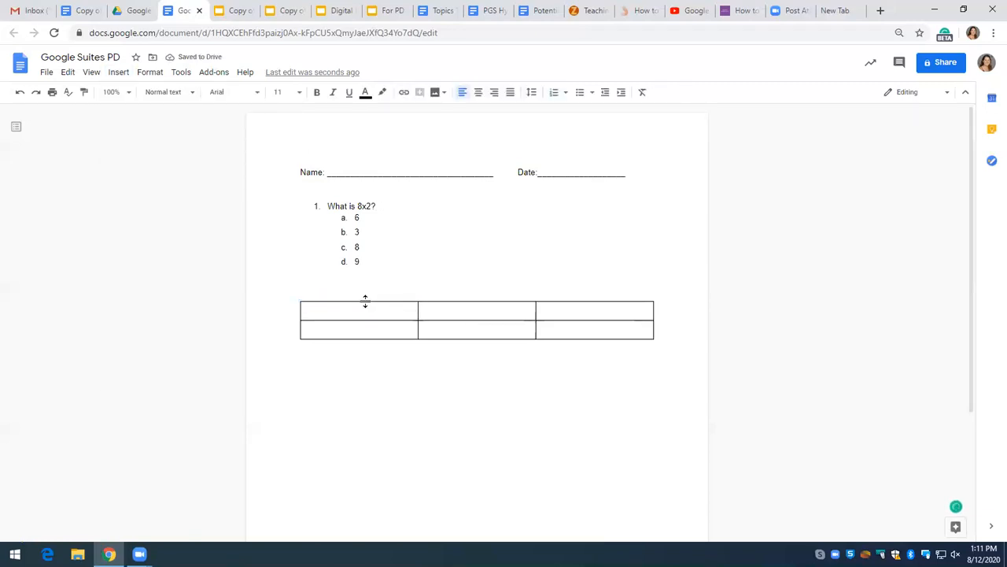
{"action": "key", "text": "Return"}
{"action": "key", "text": "Return"}
{"action": "key", "text": "Return"}
{"action": "key", "text": "BackSpace"}
{"action": "key", "text": "BackSpace"}
{"action": "key", "text": "BackSpace"}
{"action": "key", "text": "BackSpace"}
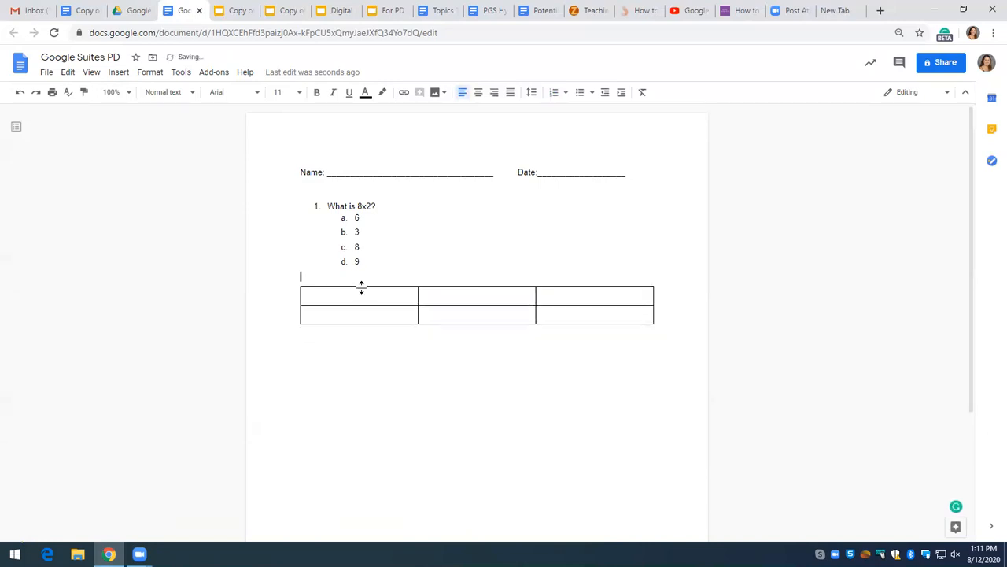
{"action": "key", "text": "Return"}
Step: Increase the height of both table rows
{"action": "left_click_drag", "start_coordinate": [355, 300], "coordinate": [357, 284]}
{"action": "left_click_drag", "start_coordinate": [360, 354], "coordinate": [380, 365]}
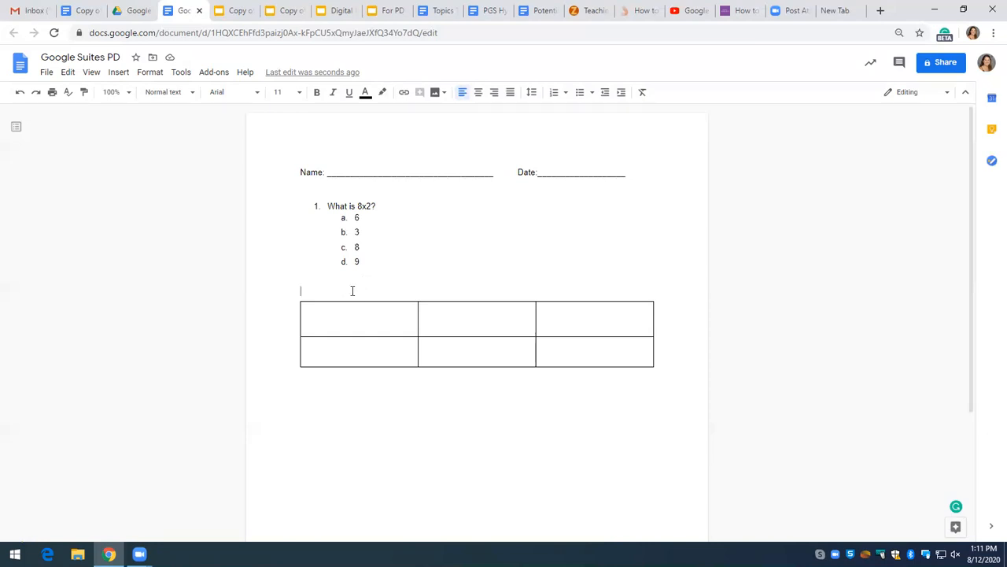
Step: Add a blank line below the table
{"action": "left_click", "coordinate": [359, 380]}
{"action": "key", "text": "Return"}
{"action": "left_click", "coordinate": [116, 71]}
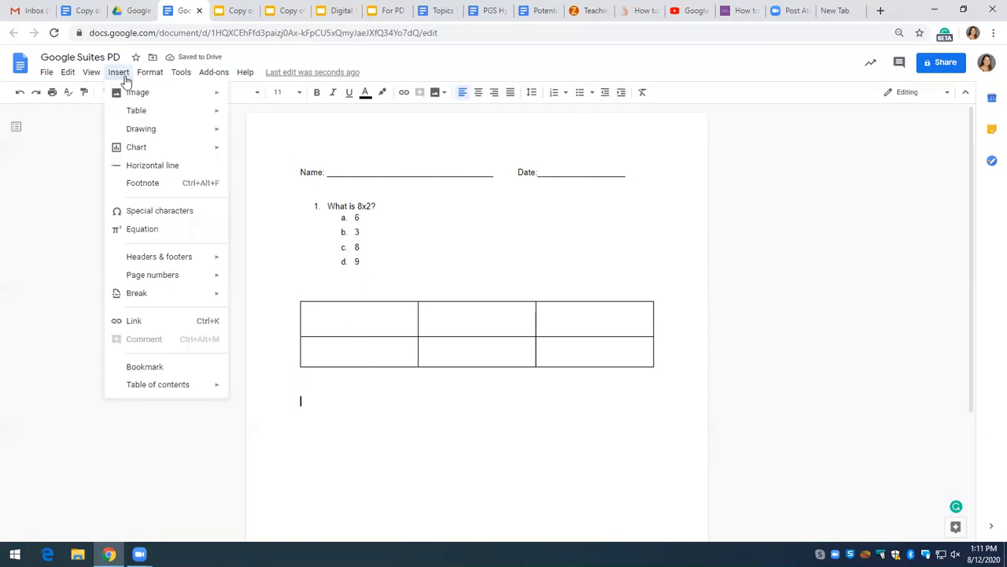
{"action": "mouse_move", "coordinate": [144, 94]}
{"action": "left_click", "coordinate": [299, 96]}
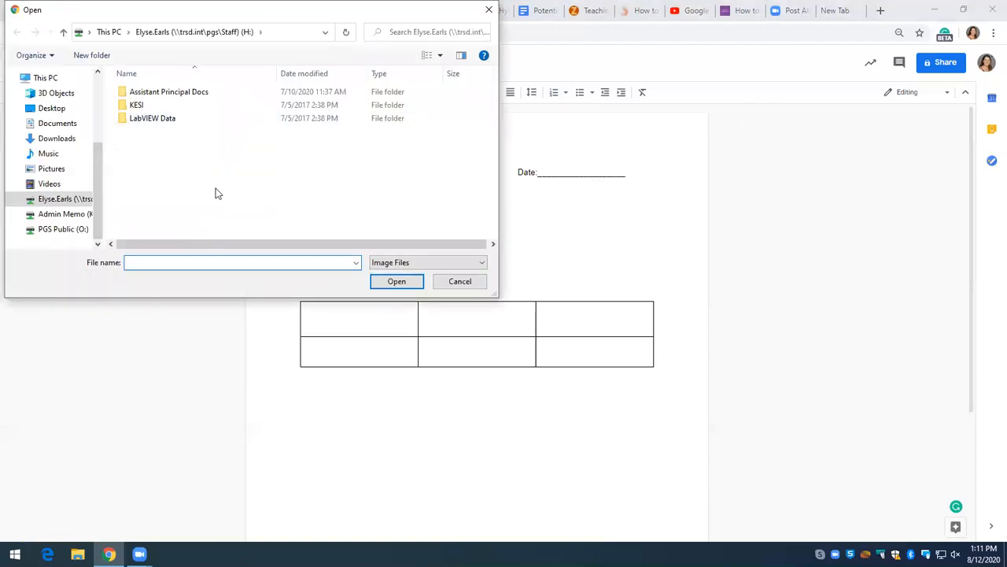
{"action": "left_click", "coordinate": [460, 281]}
Step: Search the web for "math clipart" images and insert the girl with a calculator and math symbols below the table
{"action": "left_click", "coordinate": [118, 72]}
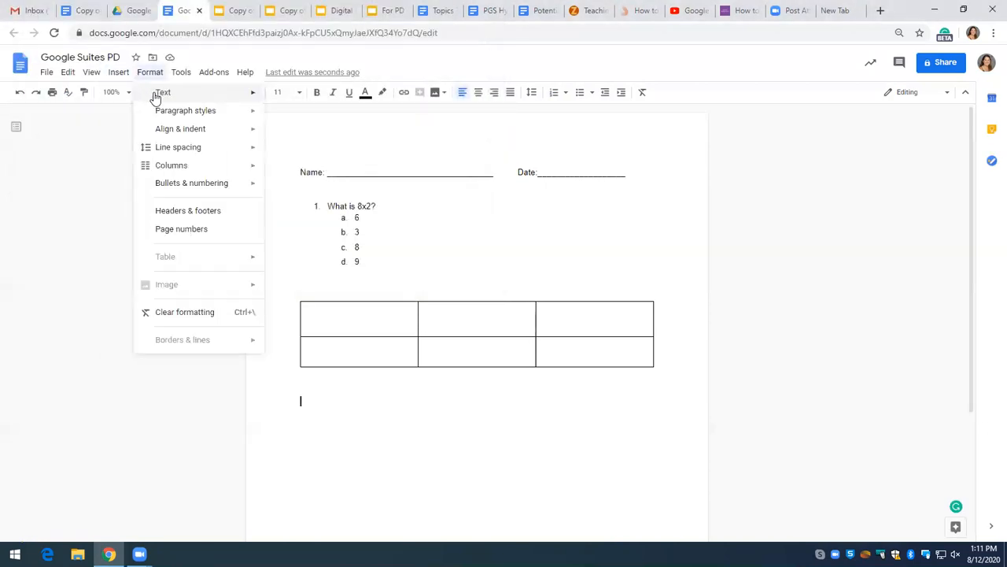
{"action": "mouse_move", "coordinate": [135, 96]}
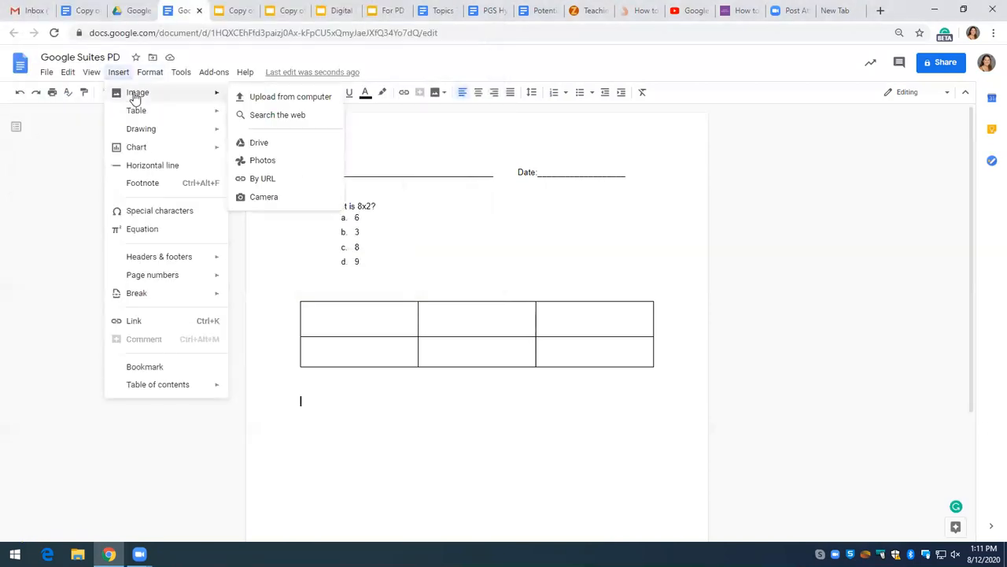
{"action": "left_click", "coordinate": [311, 117]}
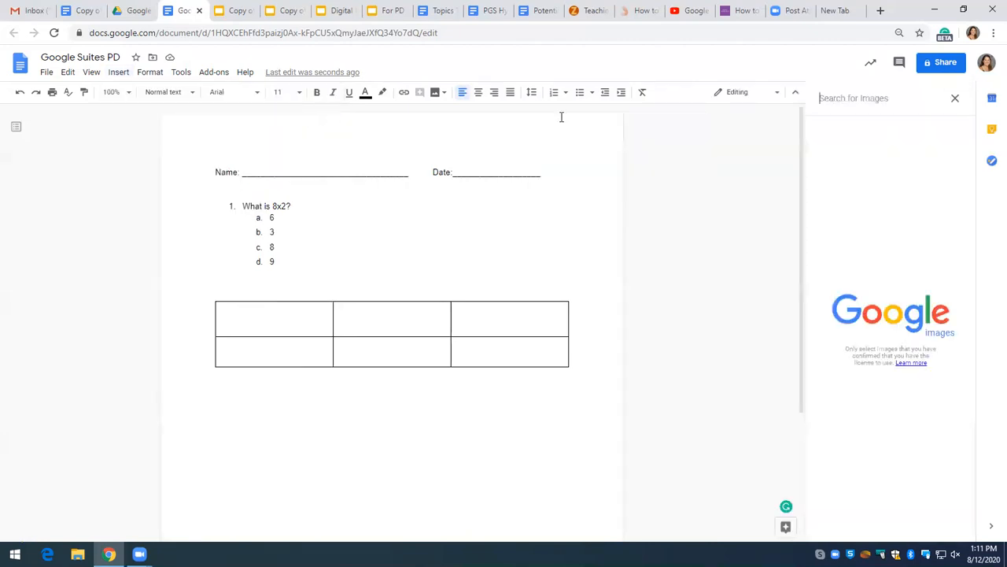
{"action": "left_click", "coordinate": [118, 71]}
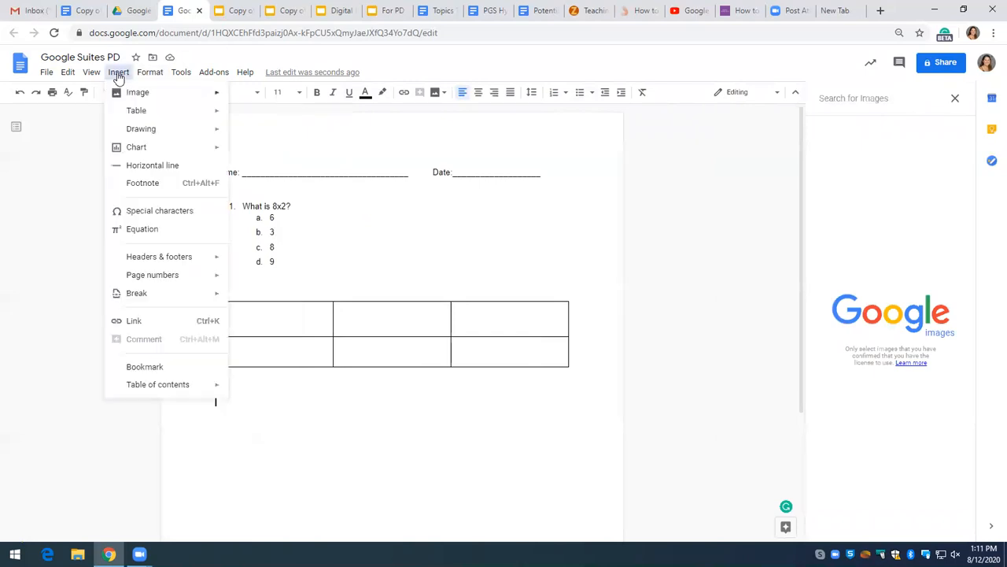
{"action": "mouse_move", "coordinate": [158, 96]}
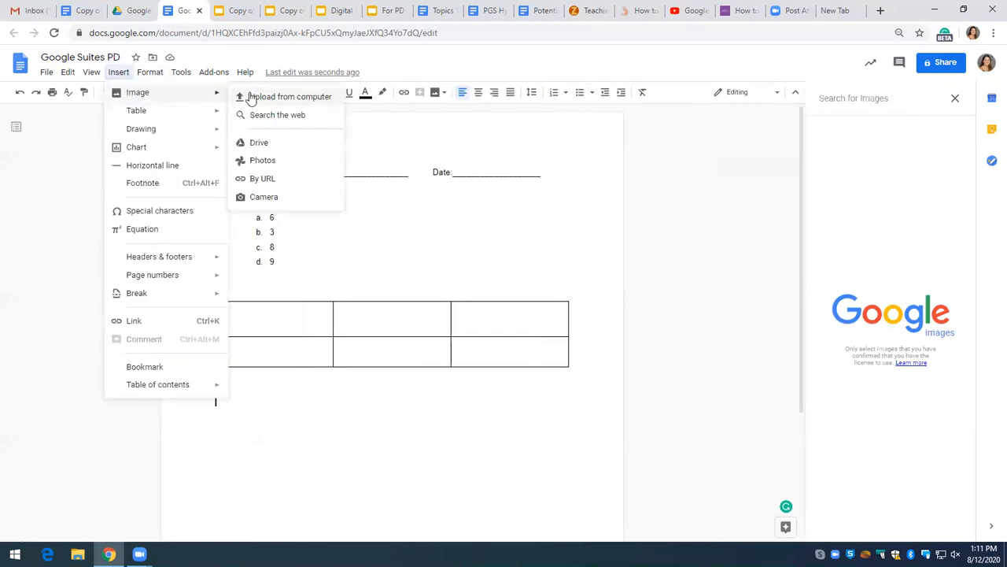
{"action": "left_click", "coordinate": [846, 104]}
{"action": "type", "text": "math image"}
{"action": "key", "text": "Return"}
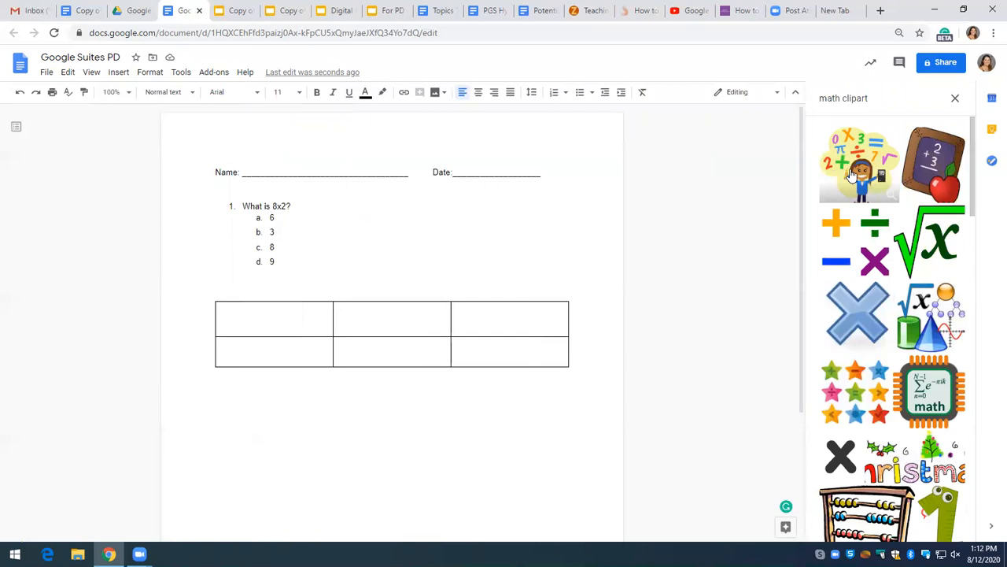
{"action": "left_click", "coordinate": [854, 169]}
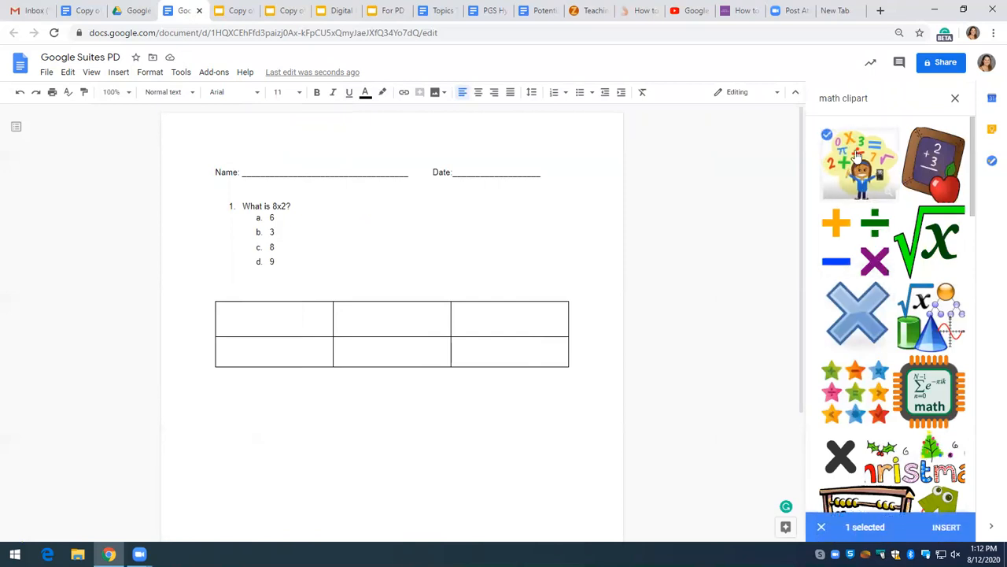
{"action": "left_click", "coordinate": [948, 528]}
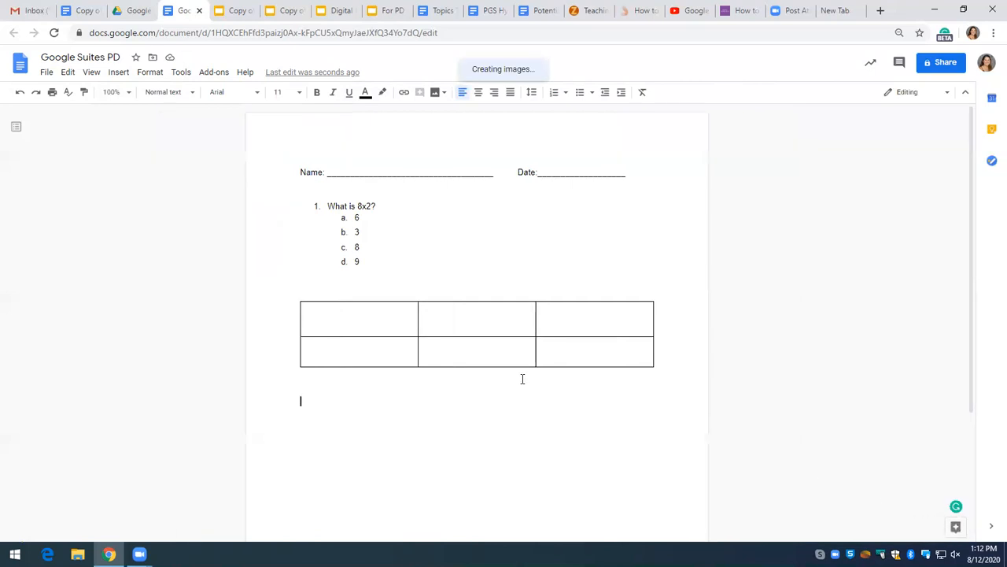
Step: Shrink the inserted math clipart proportionally to less than half its size so it fits below the table on the first page
{"action": "left_click", "coordinate": [456, 336]}
{"action": "scroll", "coordinate": [519, 360], "scroll_direction": "up", "scroll_amount": 8}
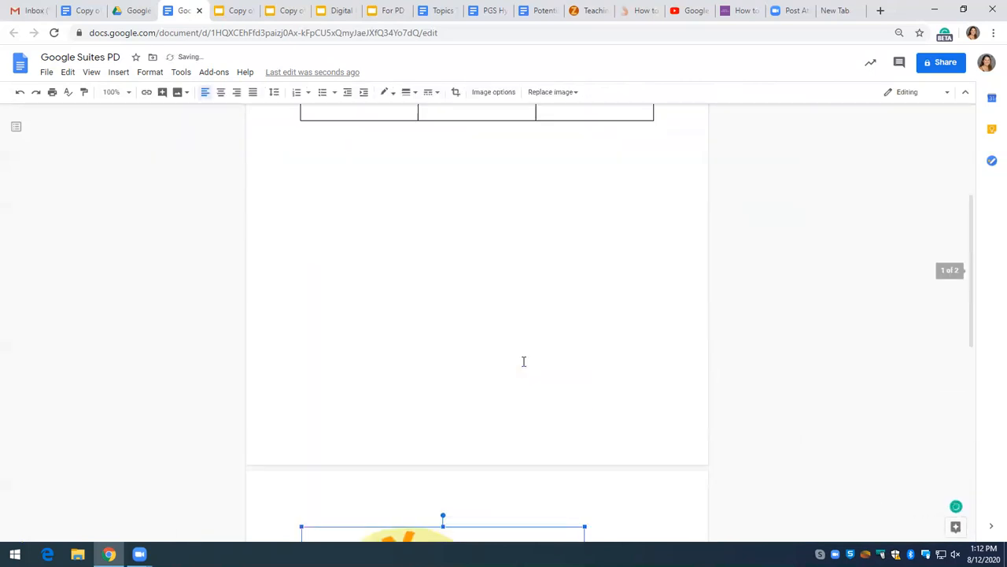
{"action": "scroll", "coordinate": [458, 356], "scroll_direction": "down", "scroll_amount": 8}
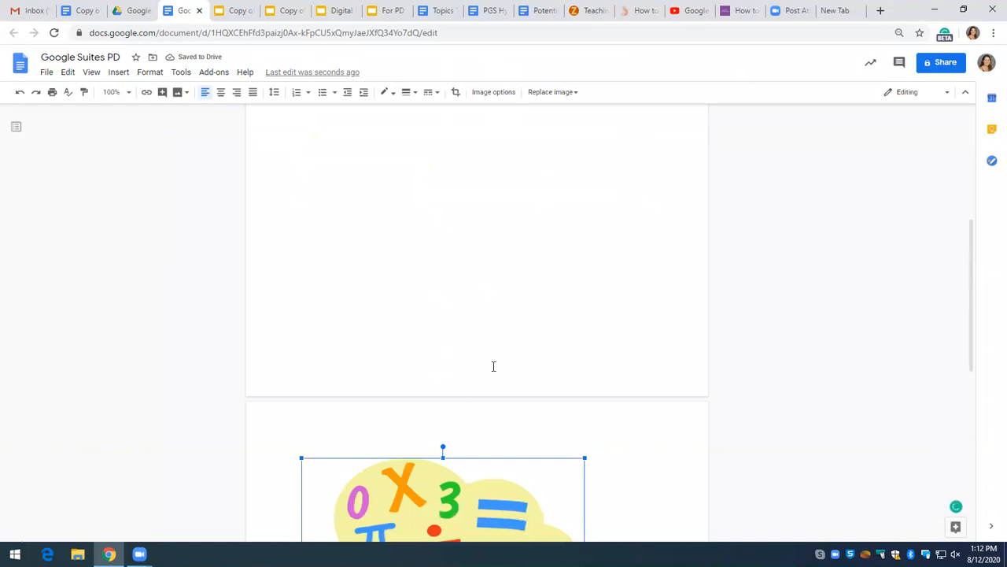
{"action": "scroll", "coordinate": [515, 370], "scroll_direction": "down", "scroll_amount": 3}
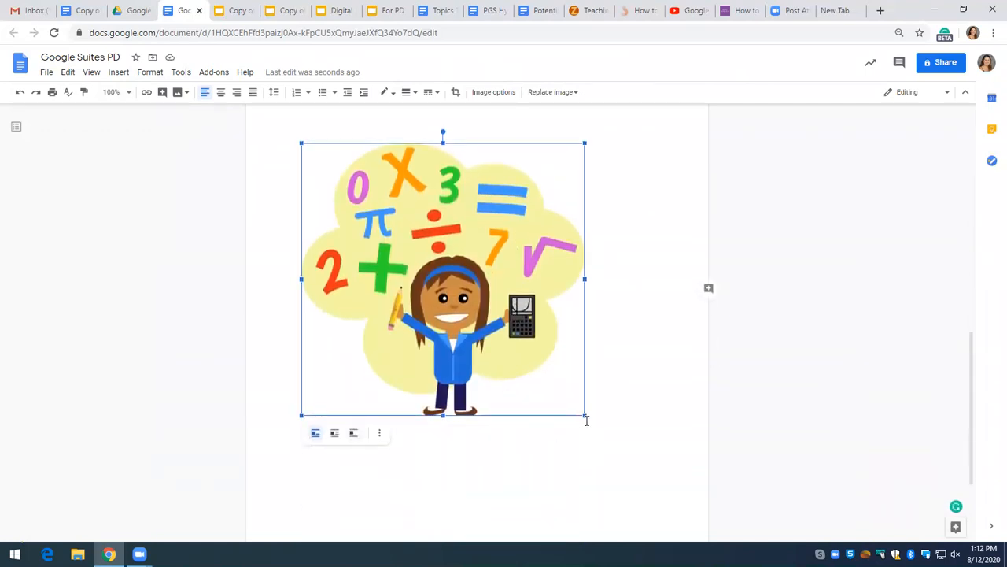
{"action": "left_click_drag", "start_coordinate": [587, 417], "coordinate": [430, 266]}
{"action": "scroll", "coordinate": [437, 341], "scroll_direction": "up", "scroll_amount": 3}
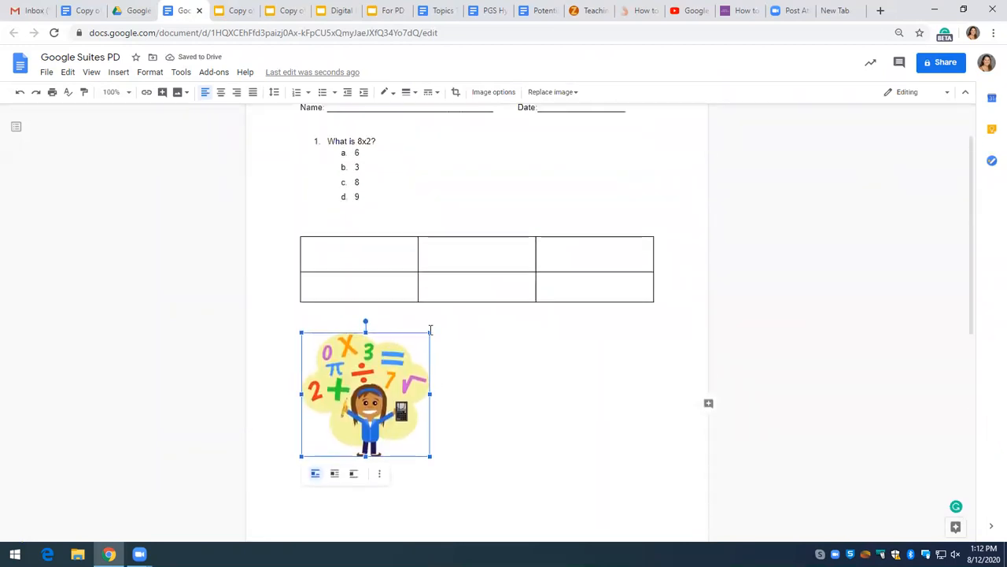
{"action": "scroll", "coordinate": [432, 339], "scroll_direction": "up", "scroll_amount": 1}
{"action": "scroll", "coordinate": [520, 345], "scroll_direction": "down", "scroll_amount": 1}
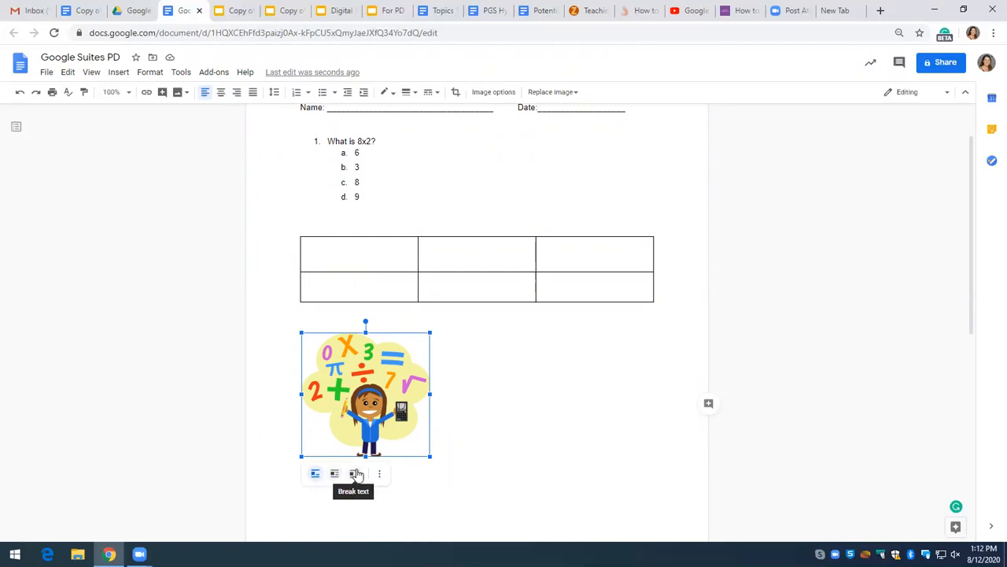
Step: Move the clipart up to the answer choices, set it to wrap text and place it beside the question
{"action": "left_click_drag", "start_coordinate": [354, 409], "coordinate": [393, 170]}
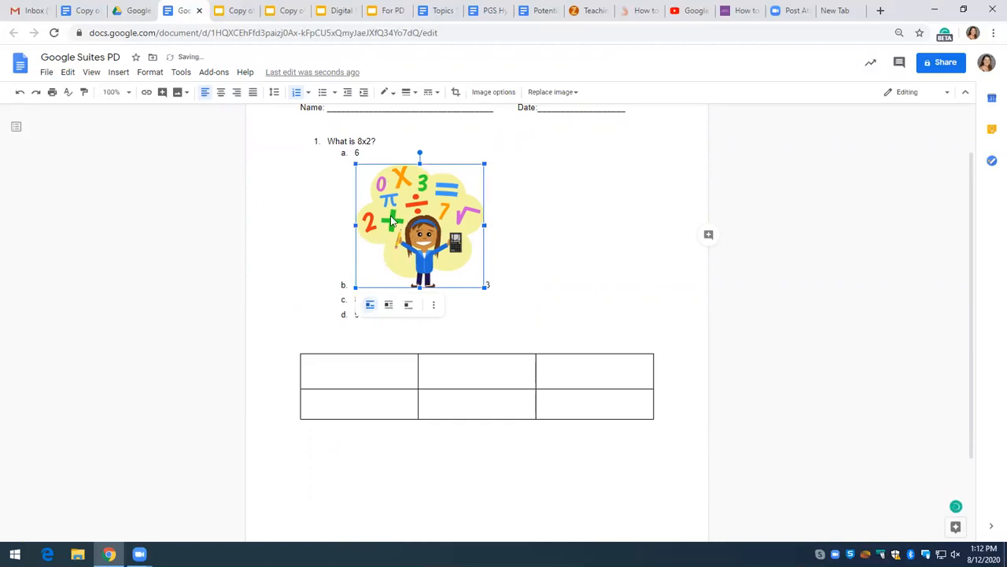
{"action": "left_click_drag", "start_coordinate": [413, 225], "coordinate": [535, 209]}
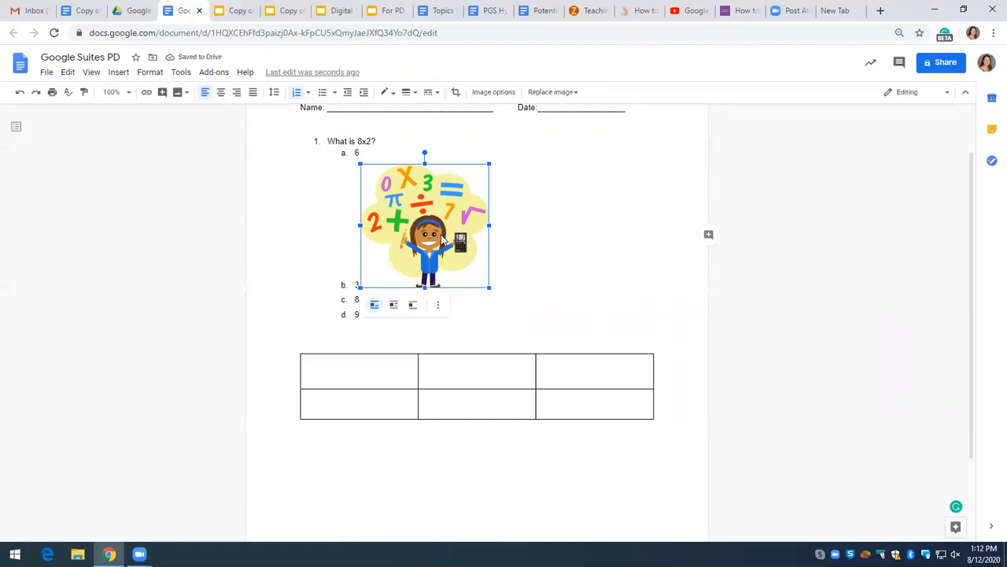
{"action": "left_click", "coordinate": [392, 305]}
{"action": "left_click_drag", "start_coordinate": [494, 189], "coordinate": [454, 282]}
{"action": "left_click_drag", "start_coordinate": [449, 237], "coordinate": [445, 195]}
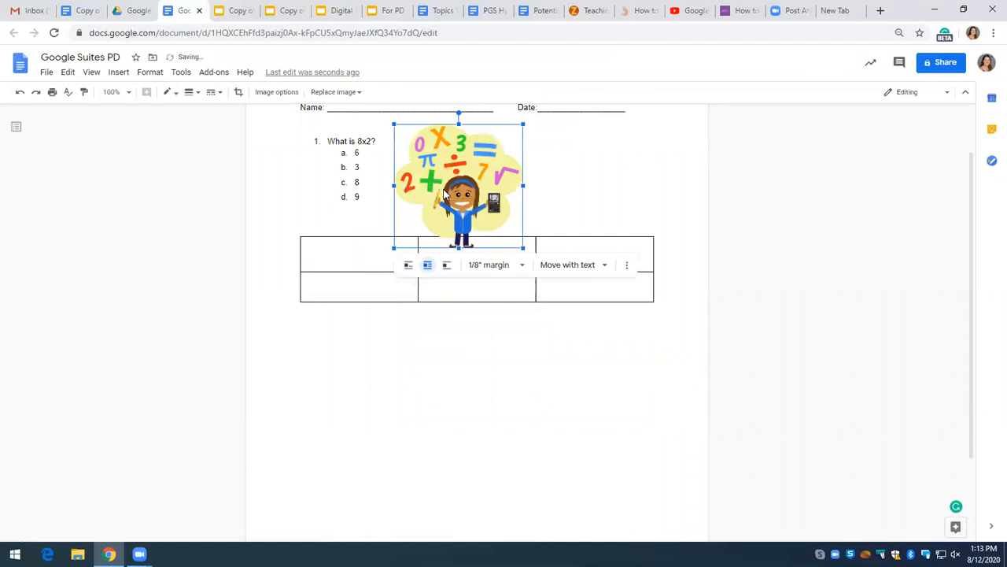
{"action": "left_click_drag", "start_coordinate": [445, 193], "coordinate": [469, 197]}
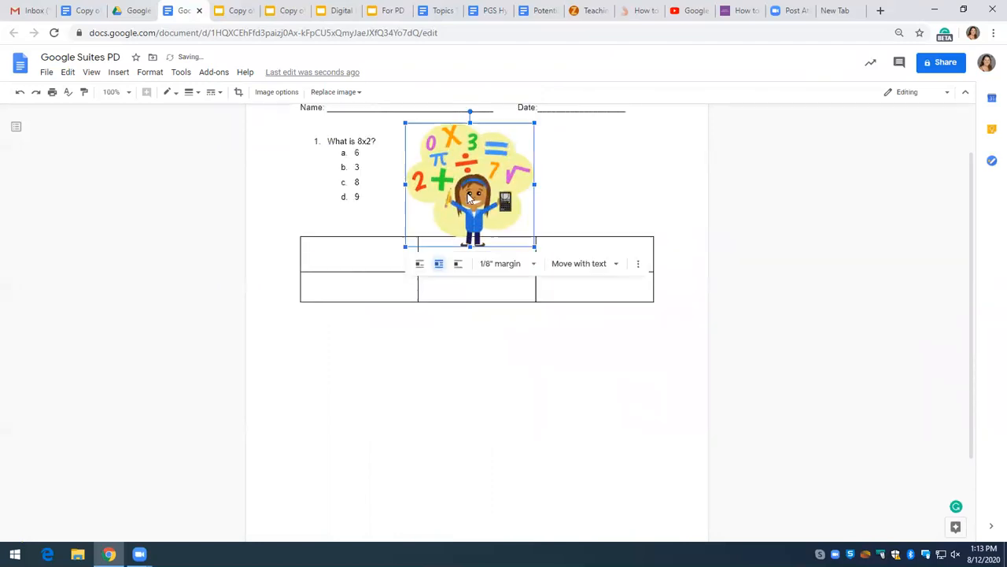
Step: Set the clipart to break text, move it over the question area and shrink it to about half its size
{"action": "scroll", "coordinate": [470, 197], "scroll_direction": "up", "scroll_amount": 2}
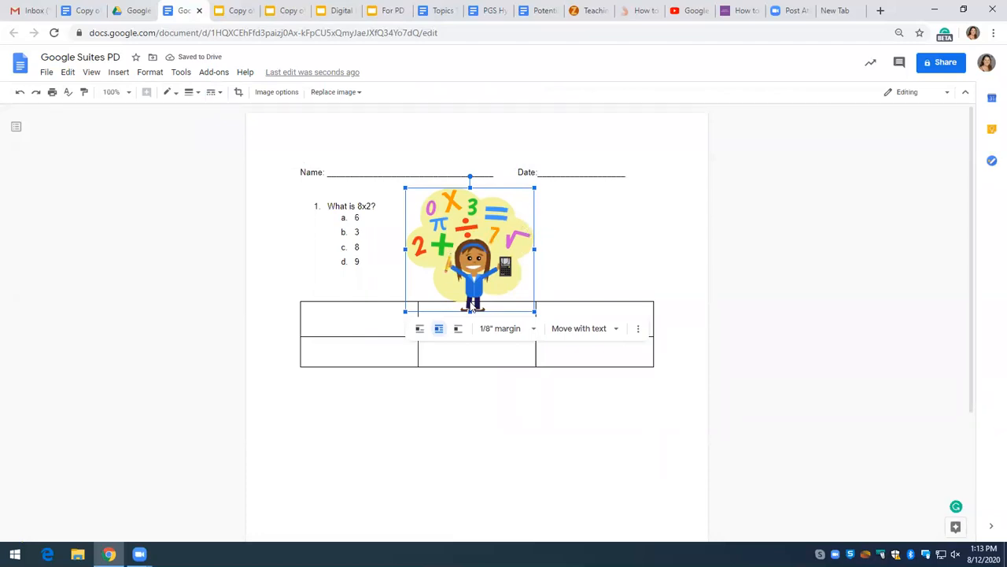
{"action": "left_click", "coordinate": [459, 333]}
{"action": "left_click_drag", "start_coordinate": [460, 260], "coordinate": [387, 353]}
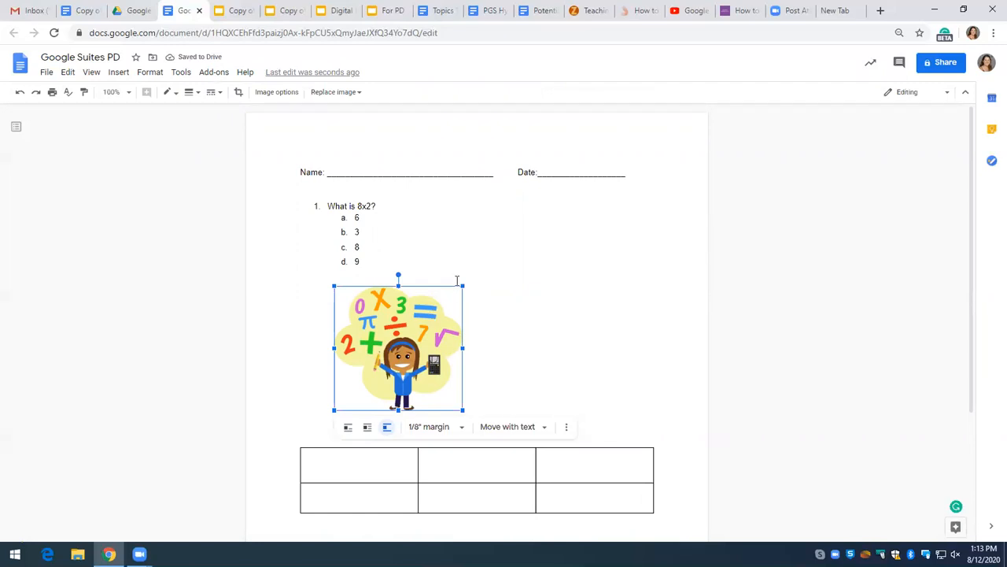
{"action": "left_click_drag", "start_coordinate": [463, 285], "coordinate": [426, 276]}
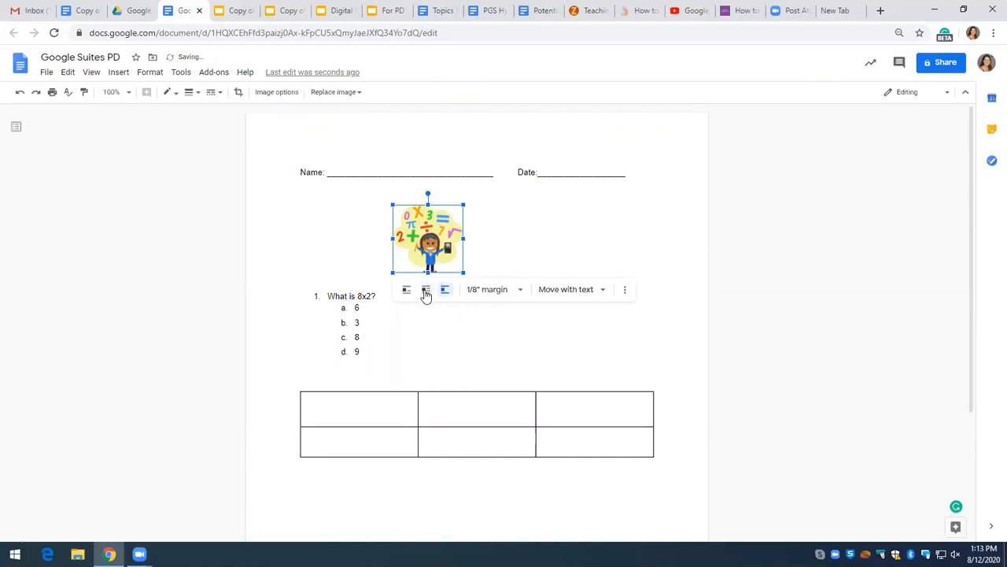
Step: Set the clipart back to wrap text and place it to the right of the answer choices, above the table
{"action": "left_click", "coordinate": [425, 291]}
{"action": "left_click_drag", "start_coordinate": [428, 233], "coordinate": [475, 233]}
{"action": "left_click", "coordinate": [558, 232]}
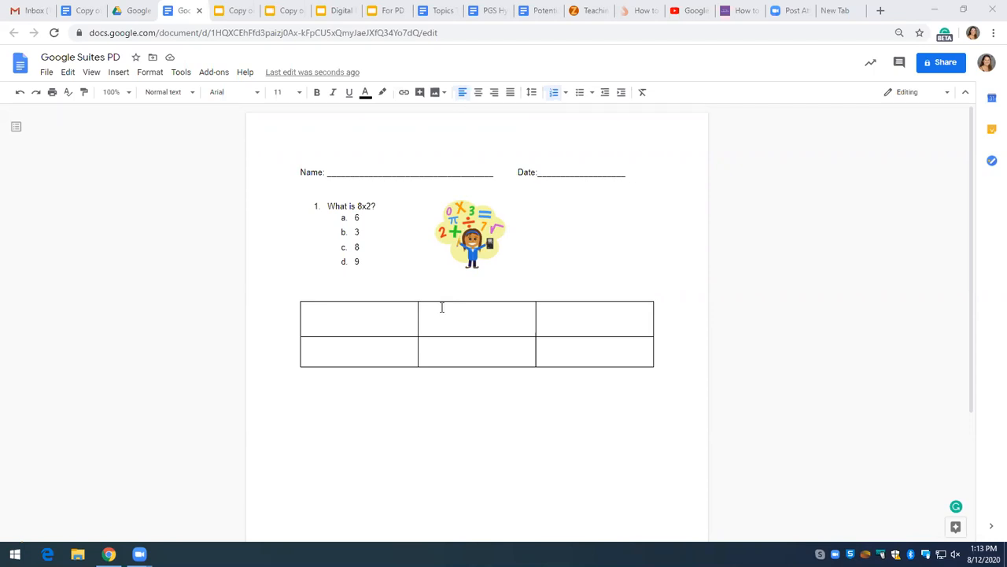
{"action": "left_click", "coordinate": [373, 263]}
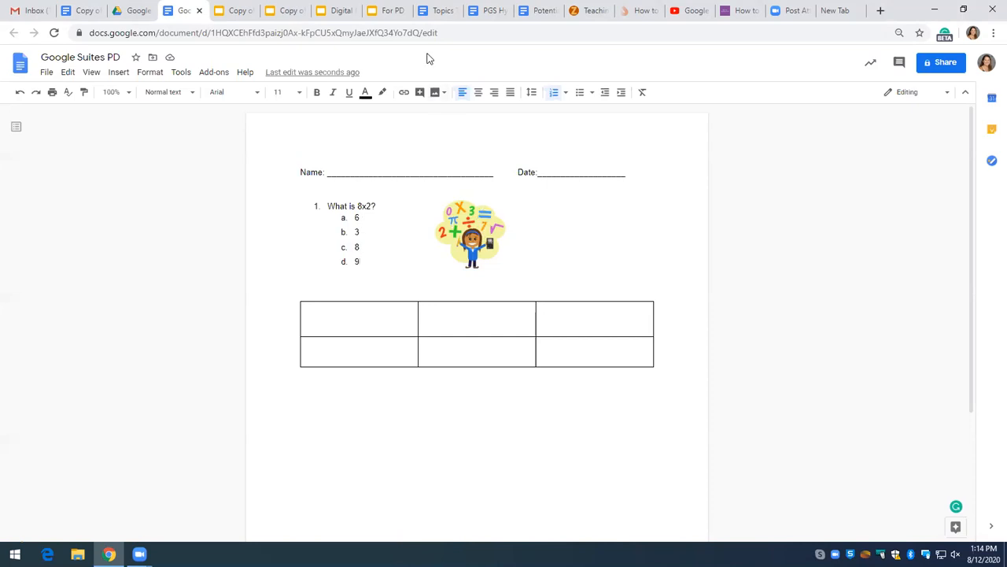
Step: Close the worksheet document and create a blank Google Slides presentation in the Google Suites PD folder in Drive
{"action": "left_click", "coordinate": [199, 10]}
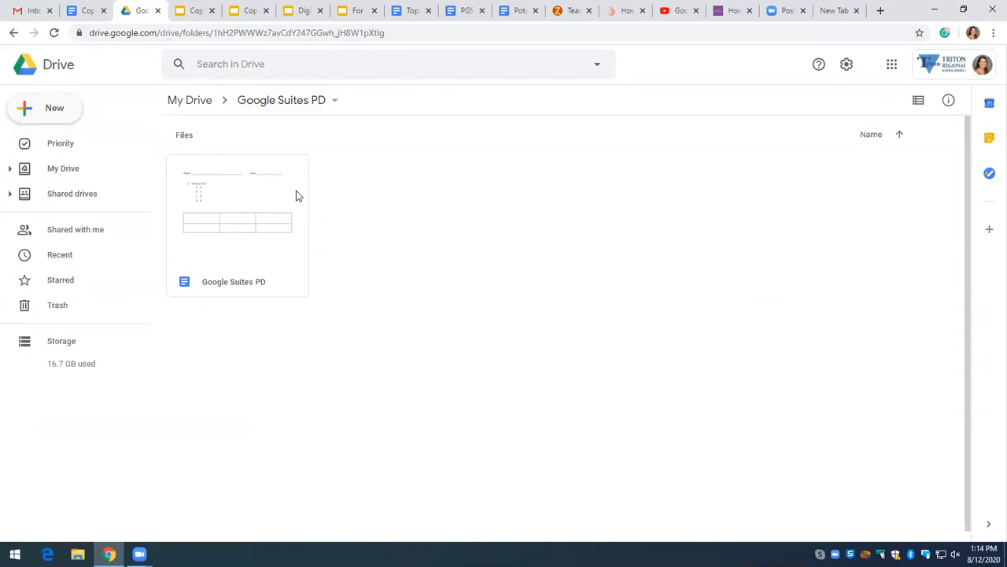
{"action": "left_click", "coordinate": [52, 120]}
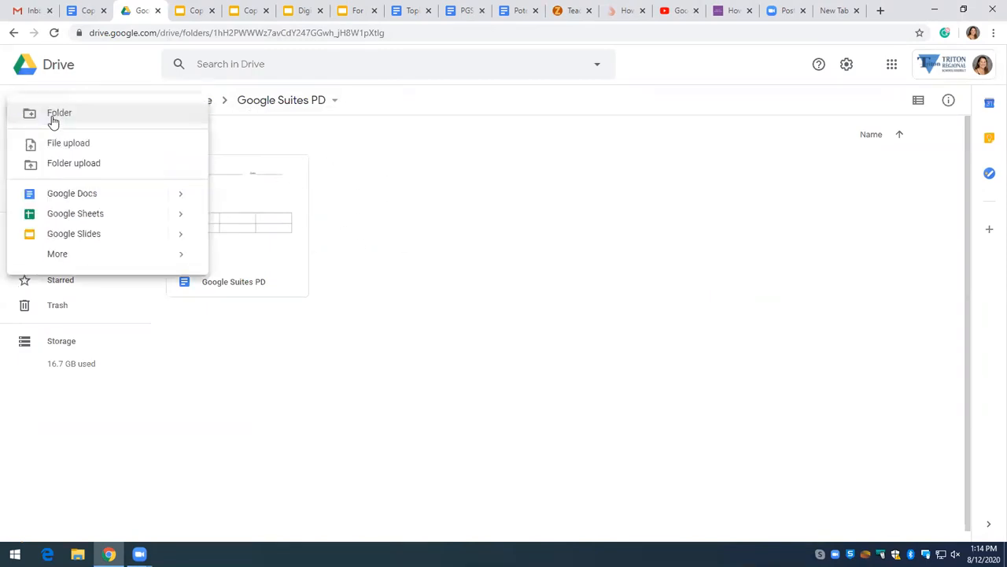
{"action": "left_click", "coordinate": [80, 235]}
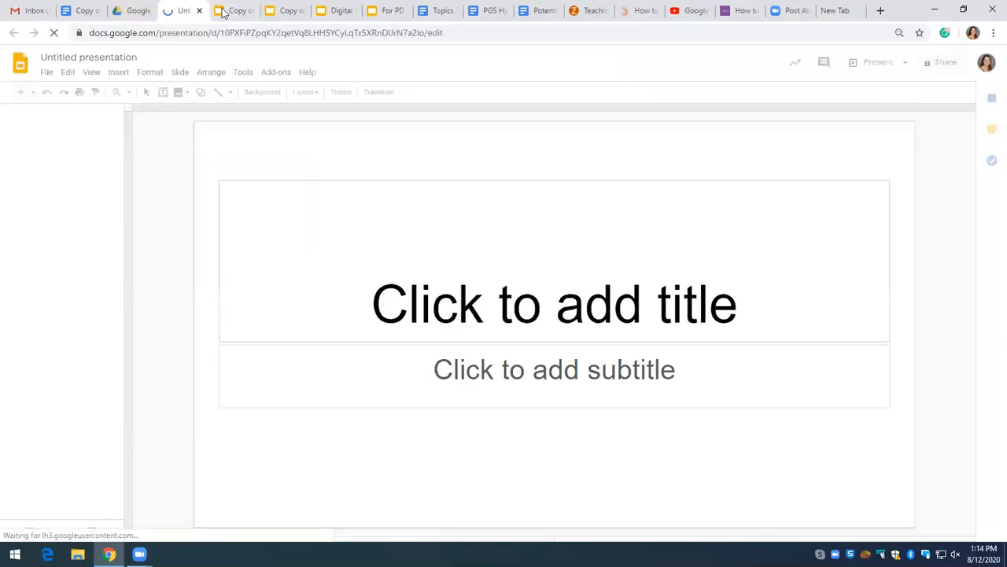
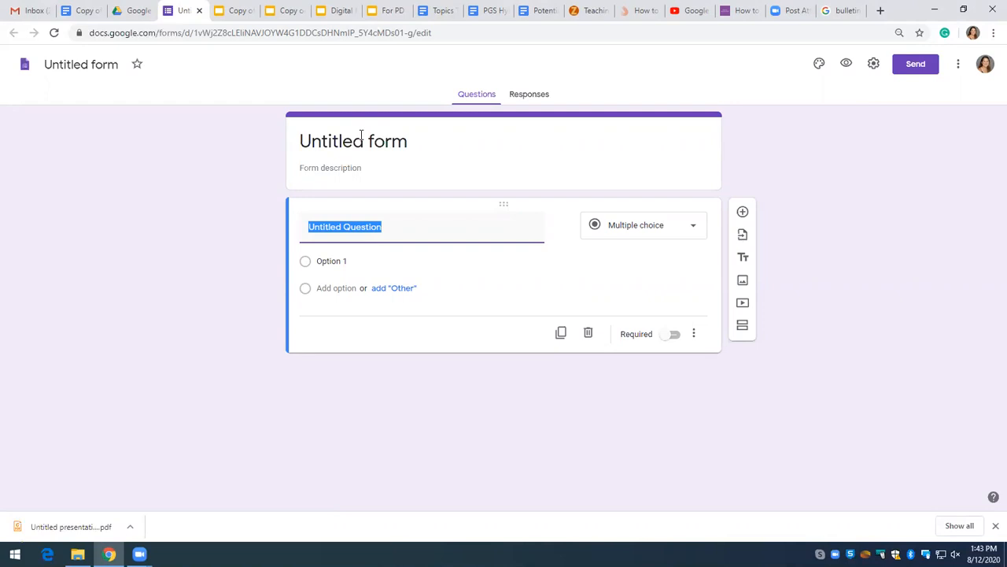
Step: Enter "How are you" as the first question's text and title the form "Daily Check-in"
{"action": "type", "text": "How are you"}
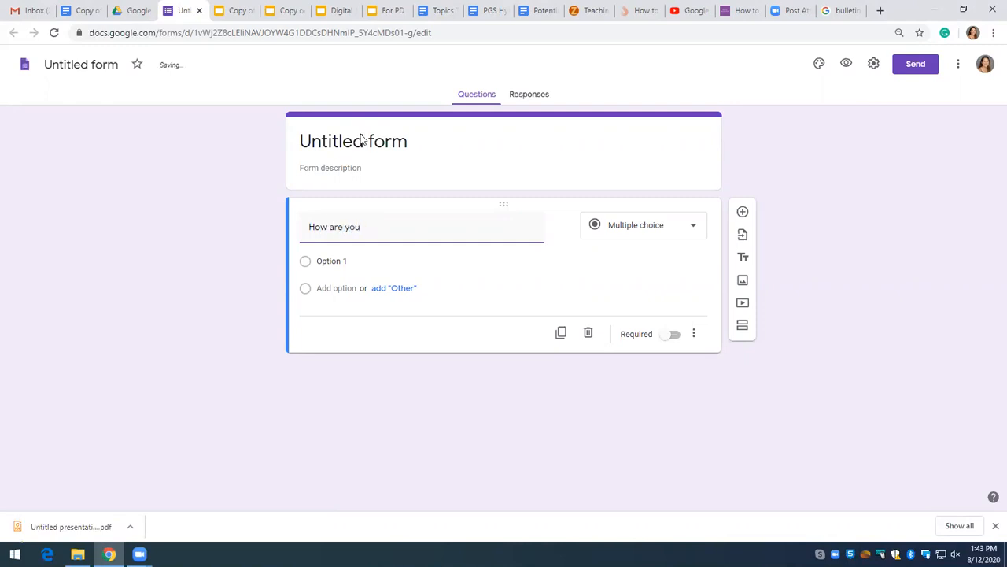
{"action": "left_click", "coordinate": [364, 136]}
{"action": "type", "text": "Check-in"}
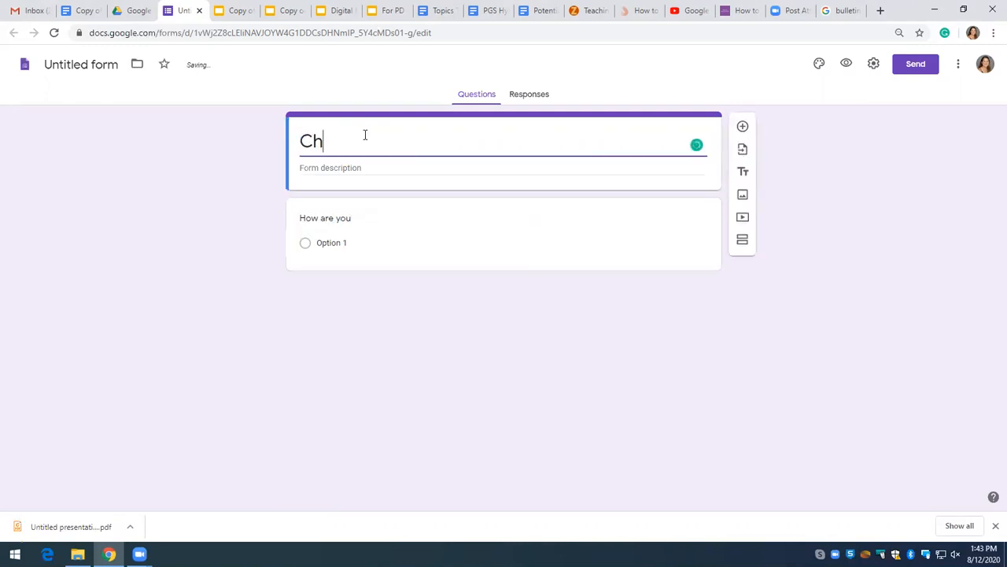
{"action": "triple_click", "coordinate": [304, 142]}
{"action": "left_click", "coordinate": [300, 143]}
{"action": "type", "text": "Daily"}
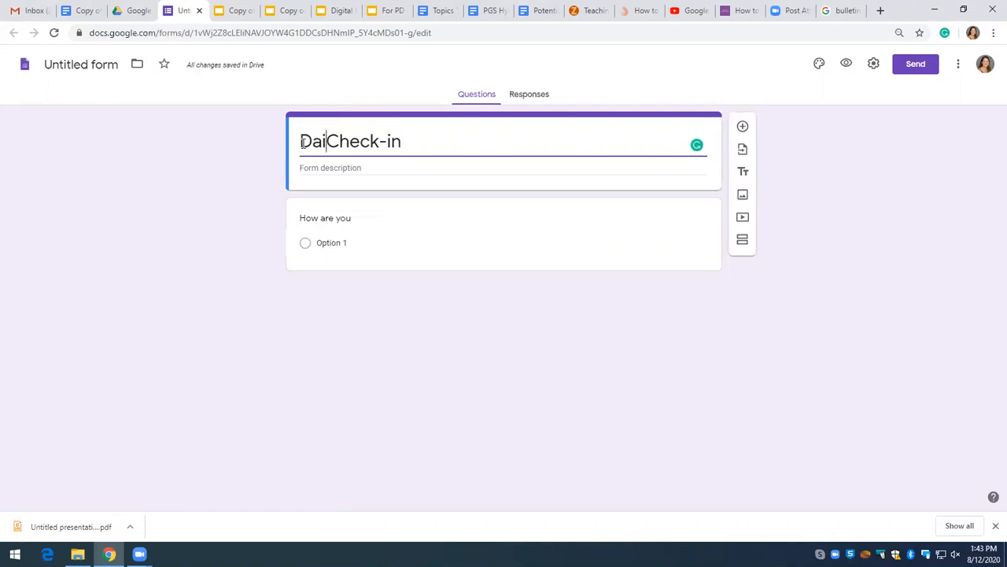
Step: Complete the first question's text as "How are you feeling today?"
{"action": "left_click", "coordinate": [348, 241]}
{"action": "triple_click", "coordinate": [370, 225]}
{"action": "left_click", "coordinate": [370, 226]}
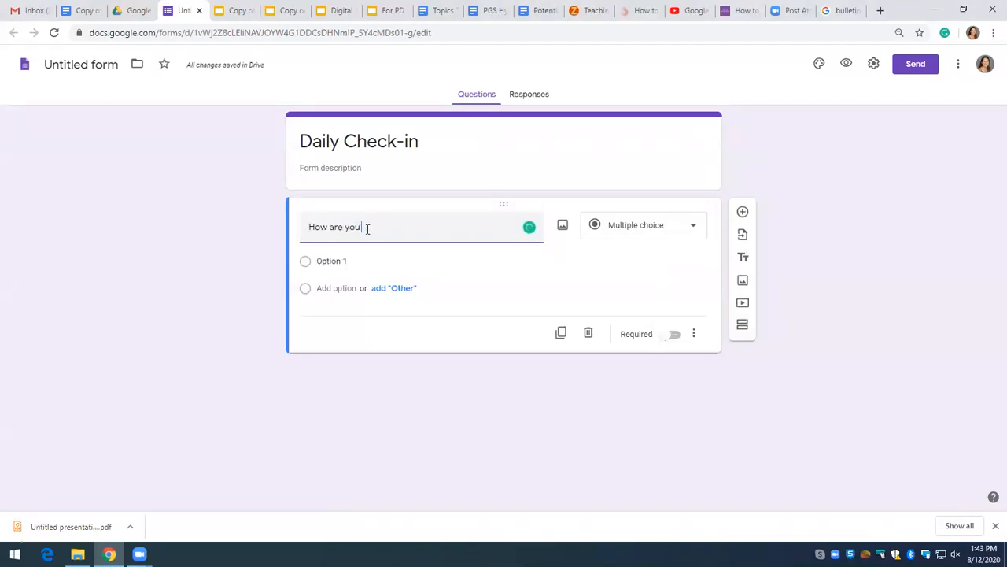
{"action": "type", "text": "feeling today?"}
Step: Change the answer type of the "How are you feeling today?" question to Checkboxes
{"action": "left_click", "coordinate": [696, 230]}
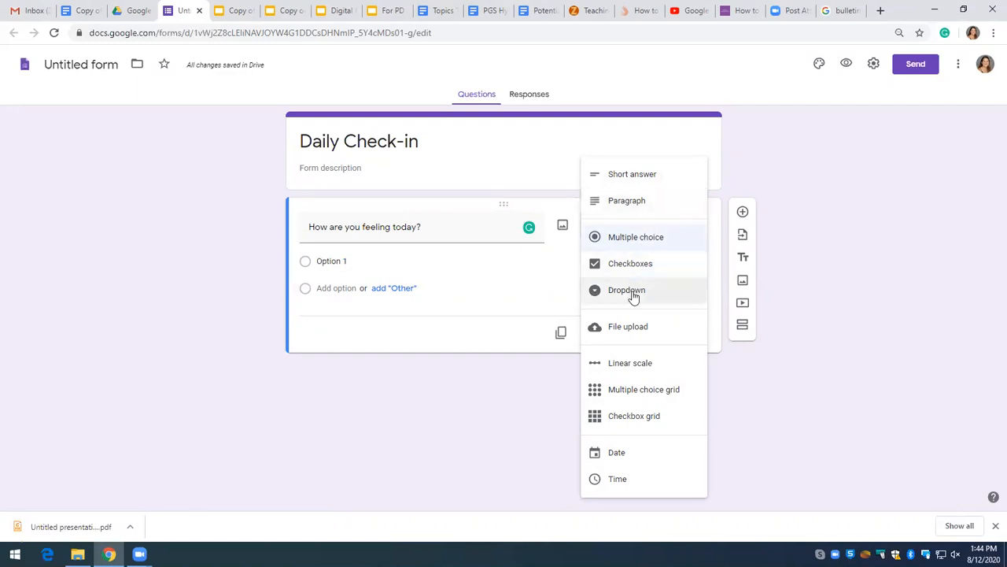
{"action": "left_click", "coordinate": [669, 235]}
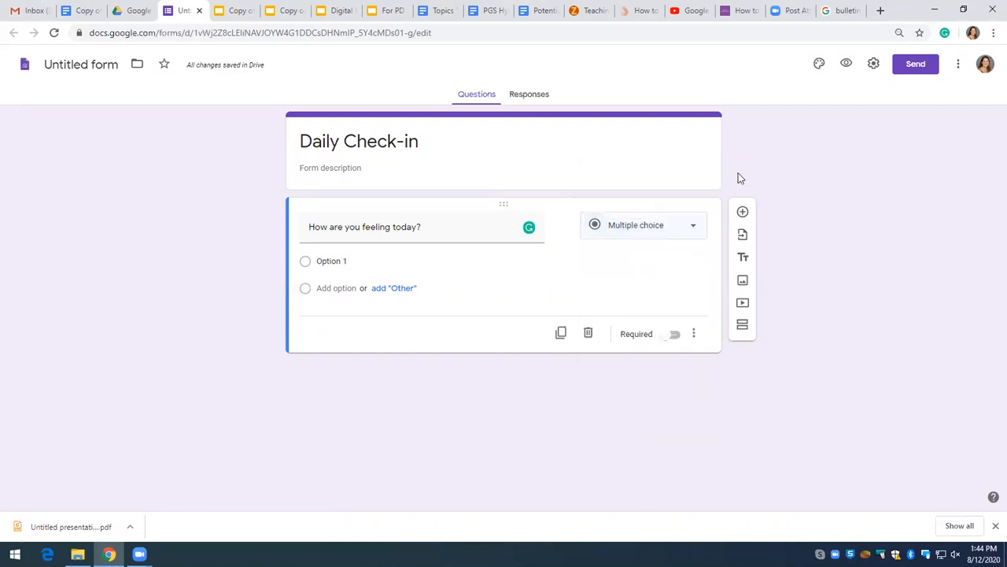
{"action": "left_click", "coordinate": [693, 230]}
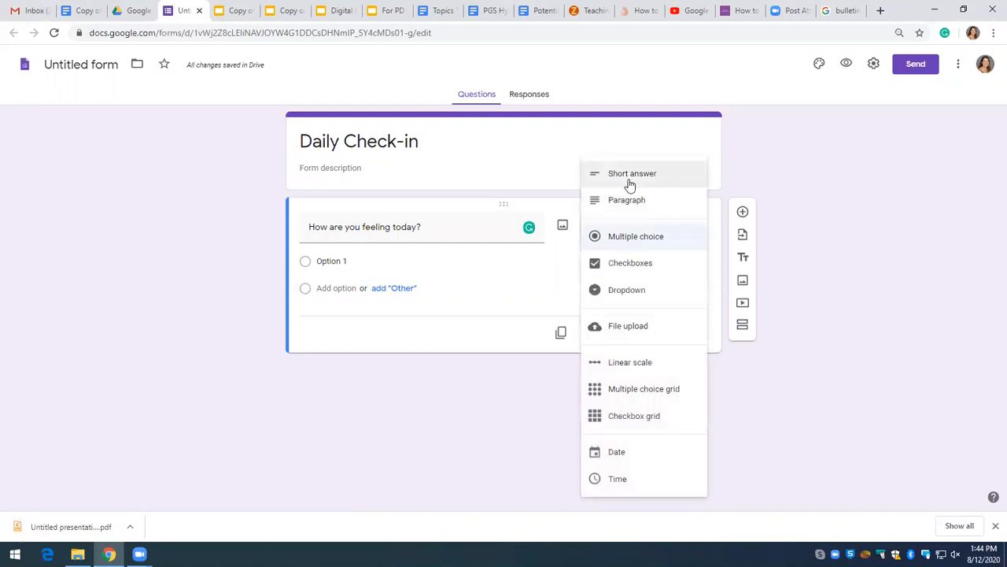
{"action": "left_click", "coordinate": [642, 272]}
Step: Enter the answer options Happy, Sad, Stressed and Tired for the question, and add an "Other" option
{"action": "left_click", "coordinate": [354, 261]}
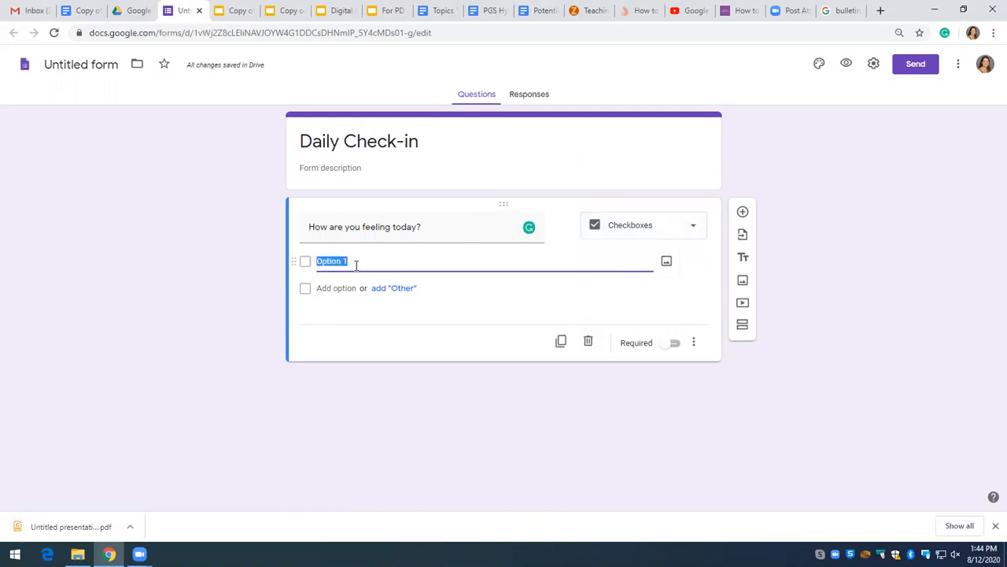
{"action": "type", "text": "Happy"}
{"action": "left_click", "coordinate": [331, 288]}
{"action": "type", "text": "Sad"}
{"action": "left_click", "coordinate": [337, 315]}
{"action": "type", "text": "Stressed"}
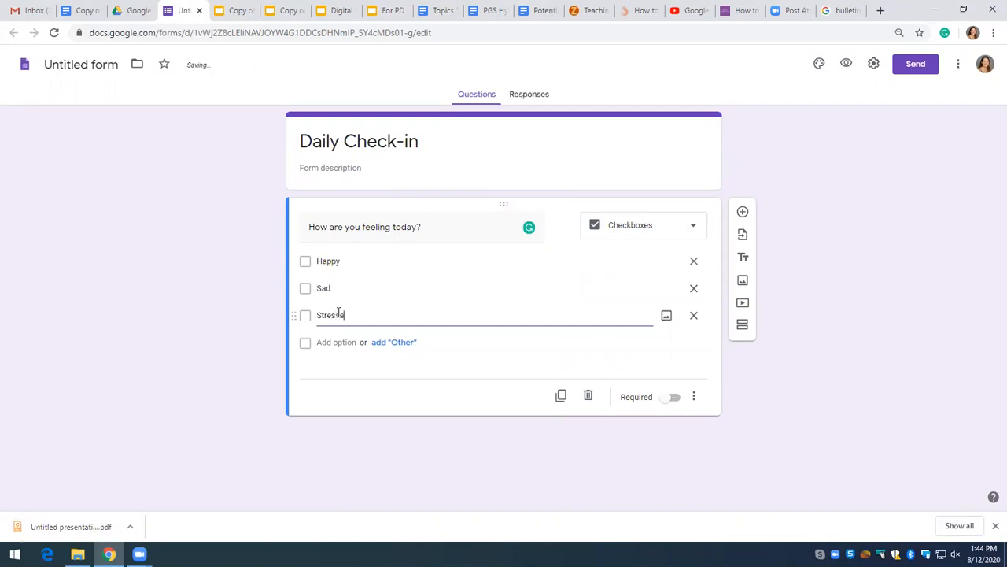
{"action": "left_click", "coordinate": [344, 342]}
{"action": "type", "text": "Tired"}
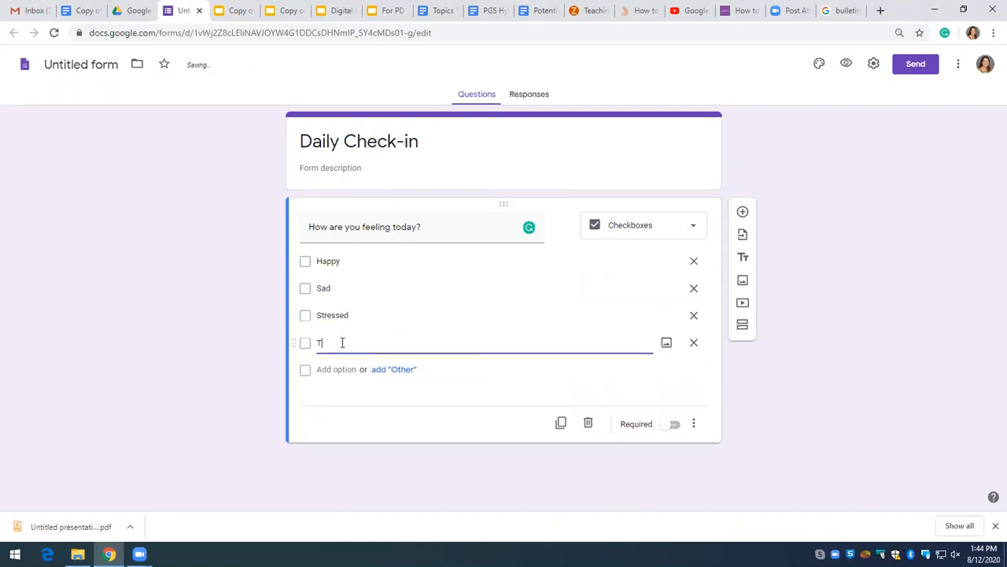
{"action": "left_click", "coordinate": [394, 368]}
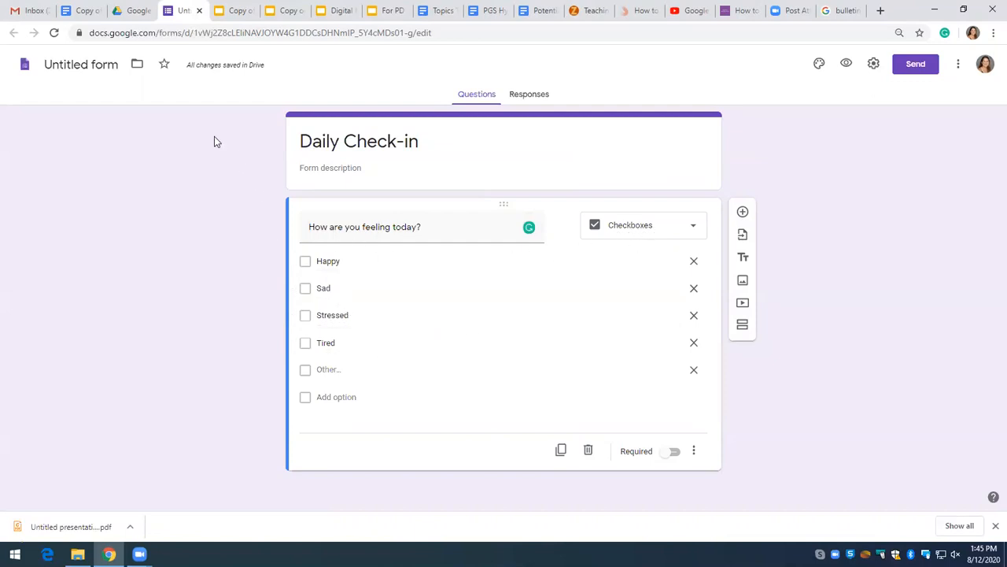
Step: Send the form by email to the form owner's school address, keeping the default subject and message
{"action": "left_click", "coordinate": [911, 67]}
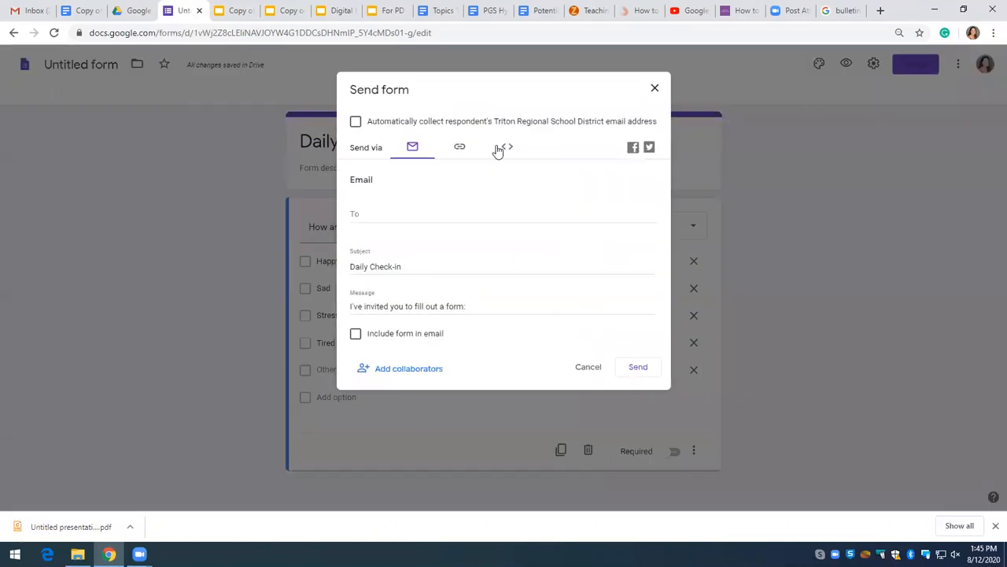
{"action": "left_click", "coordinate": [411, 218]}
{"action": "type", "text": "elyse"}
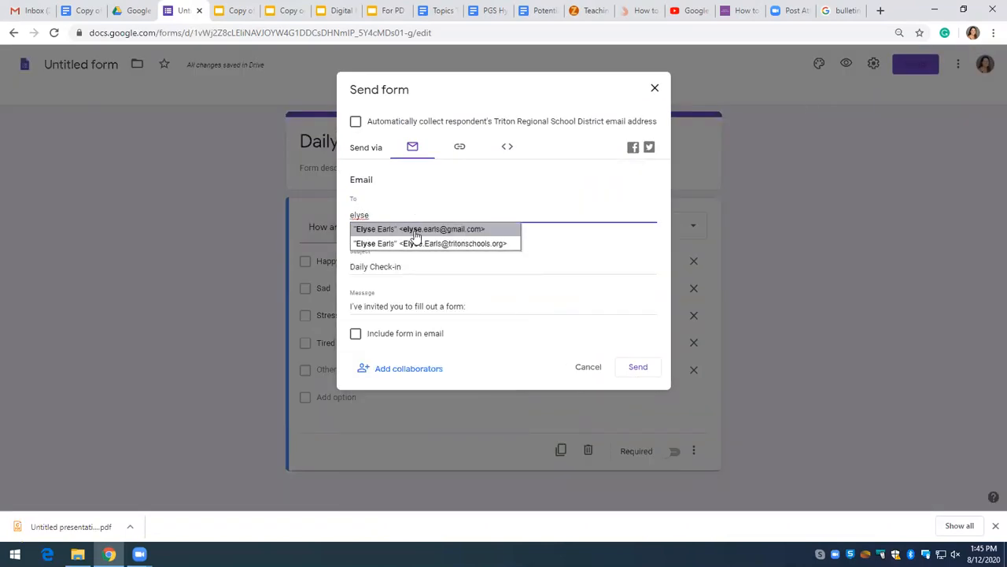
{"action": "left_click", "coordinate": [415, 244]}
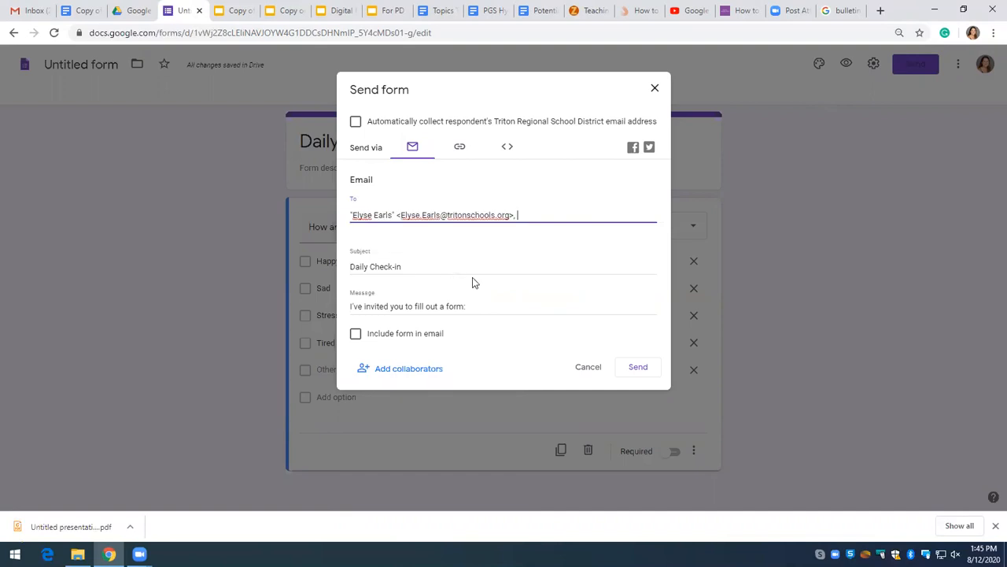
{"action": "left_click", "coordinate": [641, 368]}
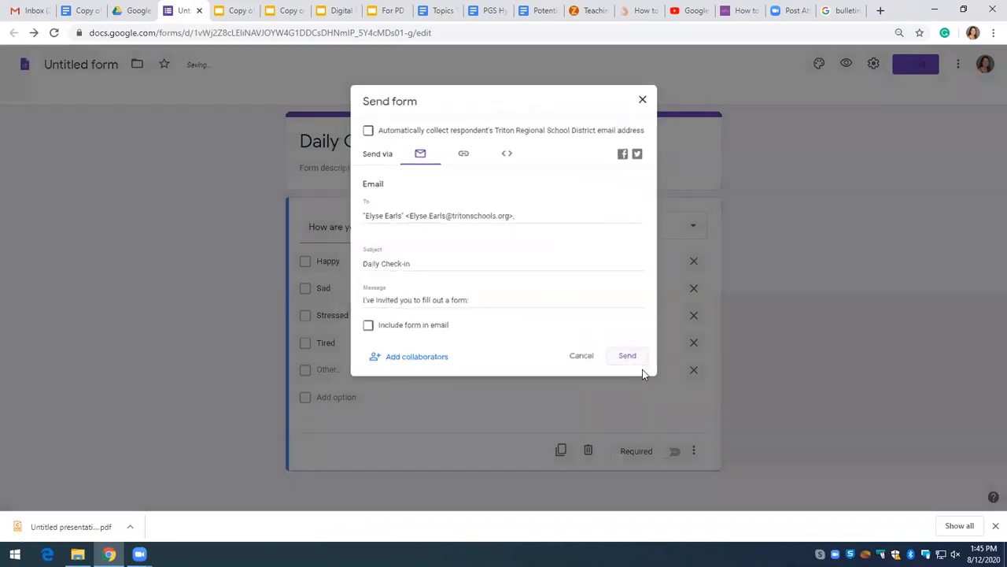
Step: Switch to Gmail, refresh the inbox, and open the form from the new Daily Check-in invitation email
{"action": "left_click", "coordinate": [25, 10]}
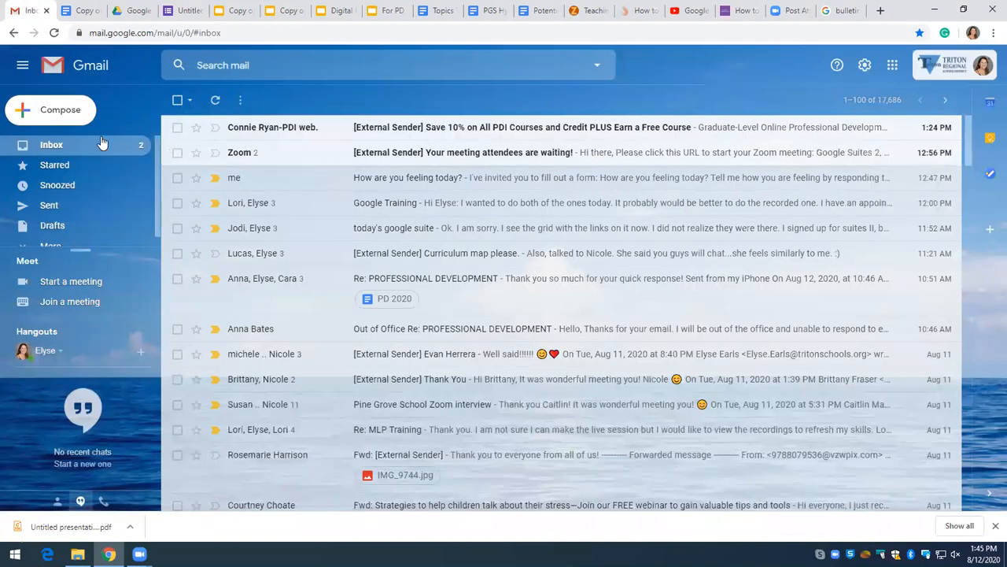
{"action": "left_click", "coordinate": [80, 143]}
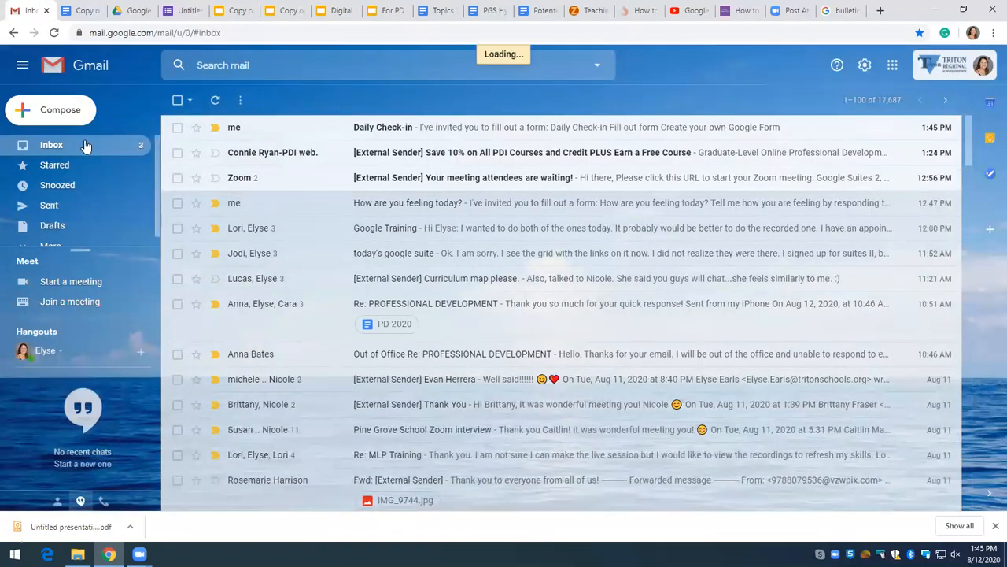
{"action": "left_click", "coordinate": [439, 133]}
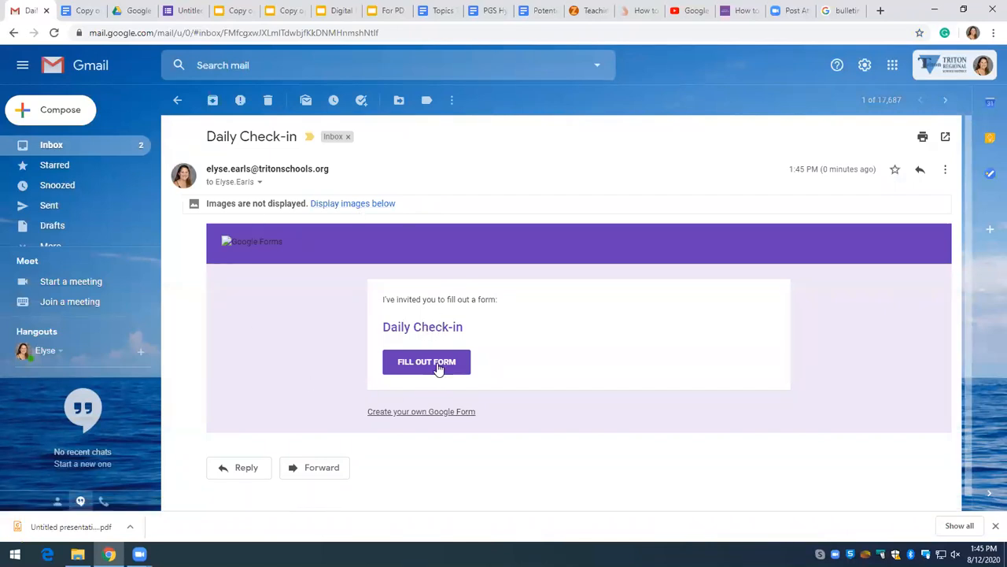
{"action": "left_click", "coordinate": [438, 367]}
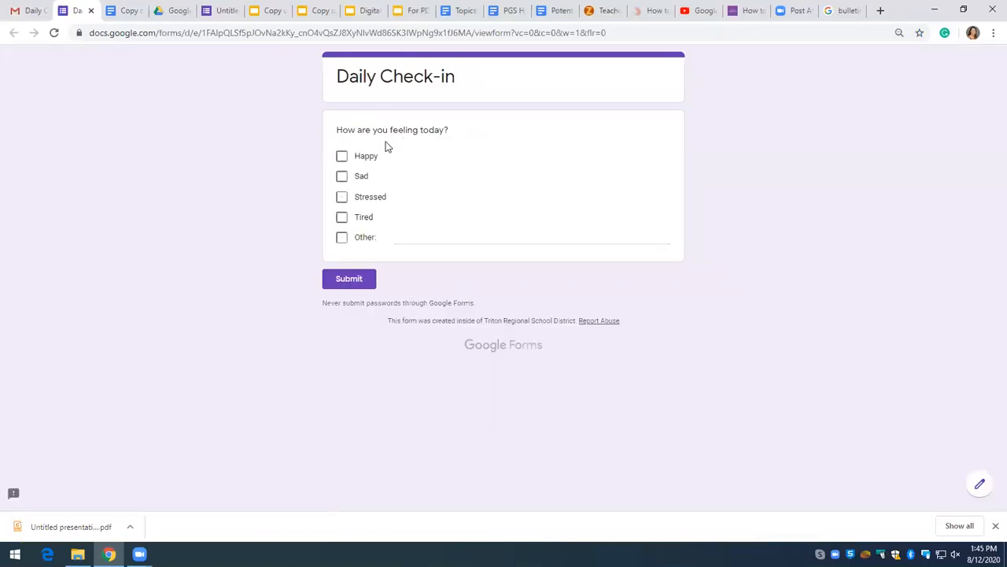
Step: Answer the Daily Check-in form with Happy and Stressed and submit the response
{"action": "left_click", "coordinate": [342, 159]}
{"action": "left_click", "coordinate": [342, 199]}
{"action": "left_click", "coordinate": [361, 283]}
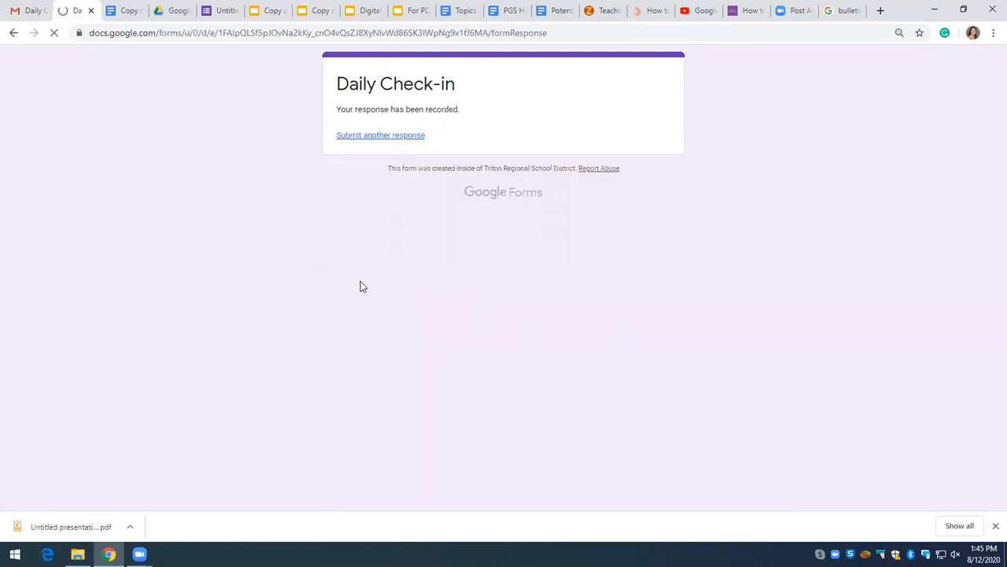
Step: Return to the form editor and review the collected responses as a summary, by question and individually
{"action": "left_click", "coordinate": [223, 10]}
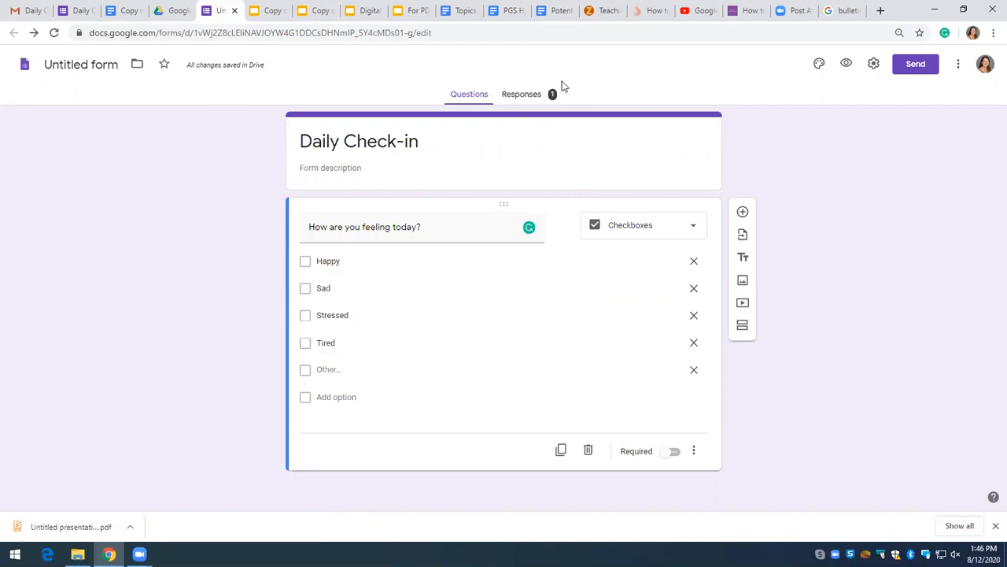
{"action": "left_click", "coordinate": [515, 98]}
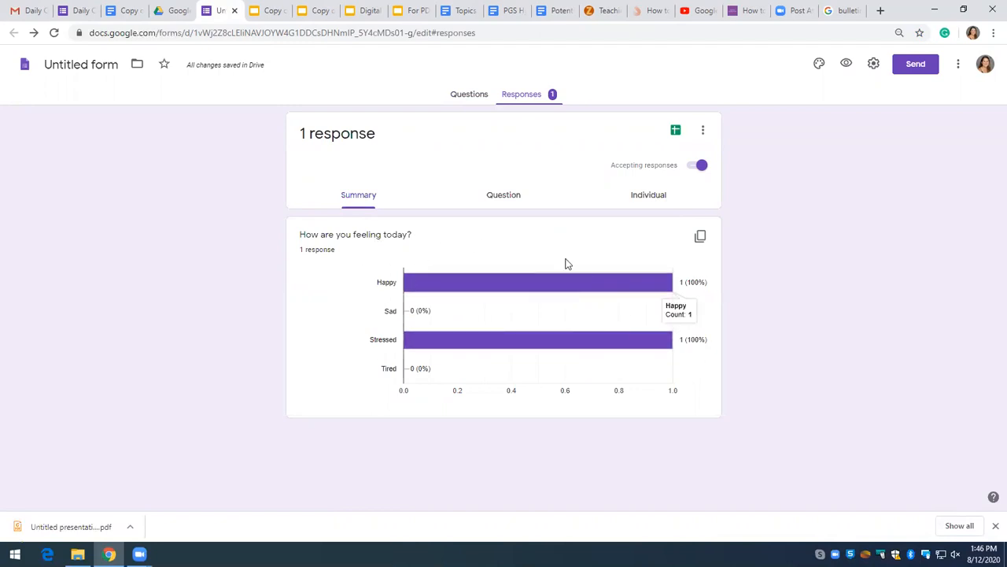
{"action": "left_click", "coordinate": [508, 197]}
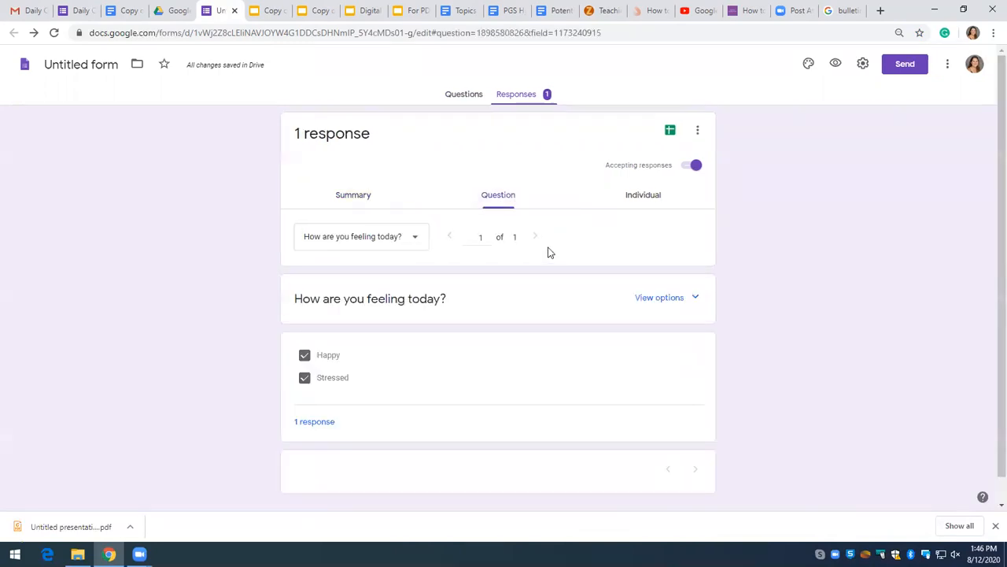
{"action": "left_click", "coordinate": [643, 196]}
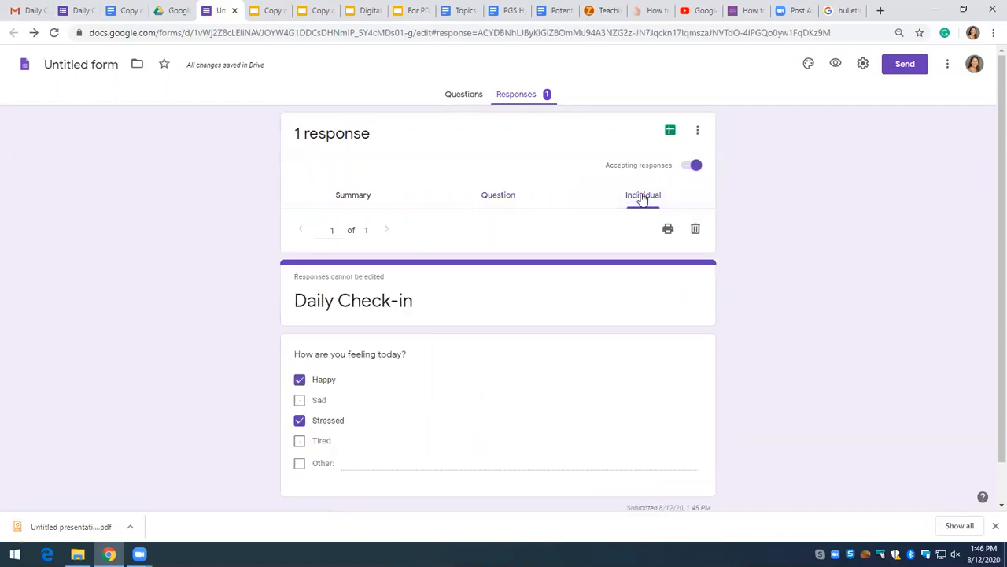
Step: In the form's general settings, turn on email collection, the 1-response limit, editing after submit and viewing of summary charts
{"action": "left_click", "coordinate": [862, 66]}
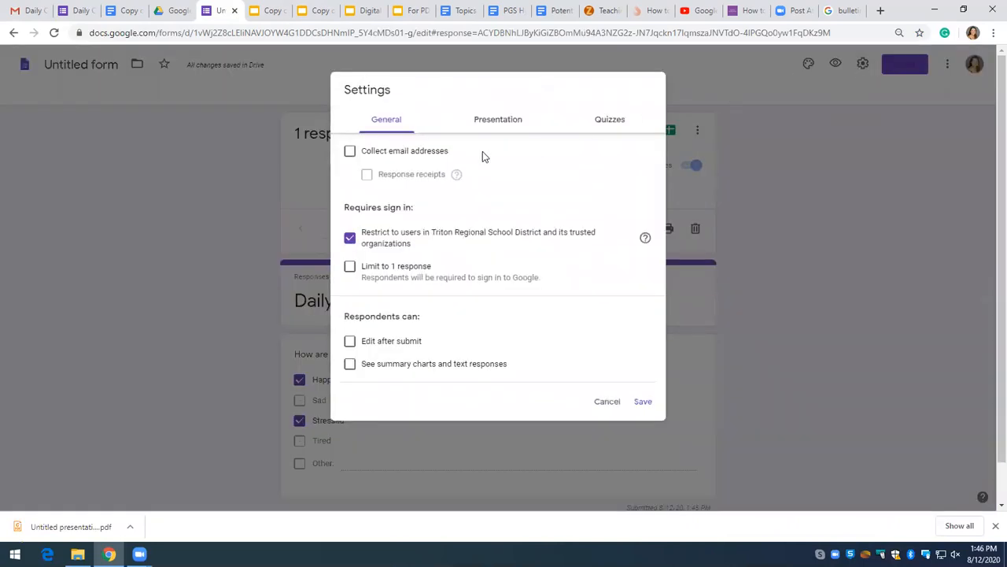
{"action": "left_click", "coordinate": [350, 152]}
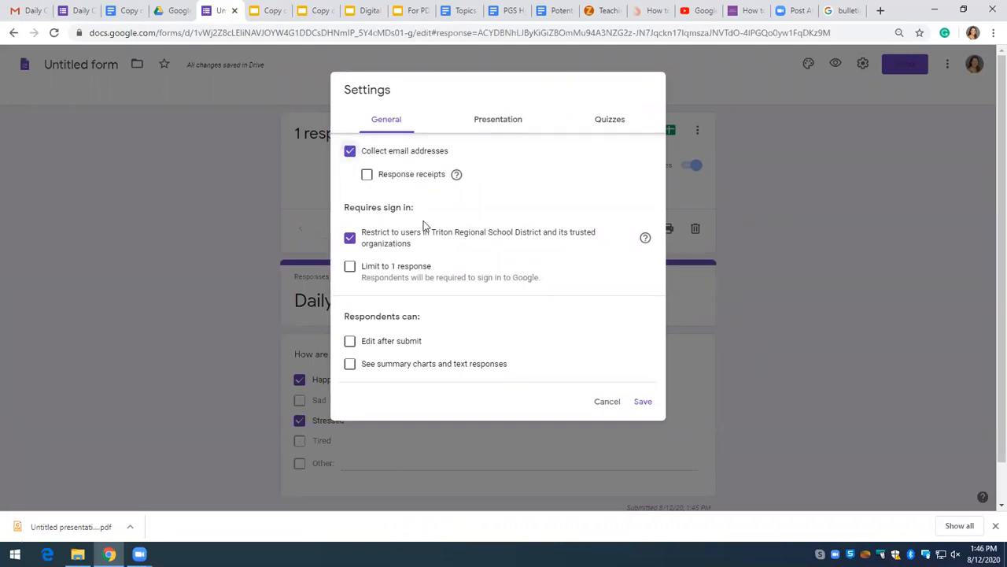
{"action": "left_click", "coordinate": [350, 269]}
{"action": "left_click", "coordinate": [349, 342]}
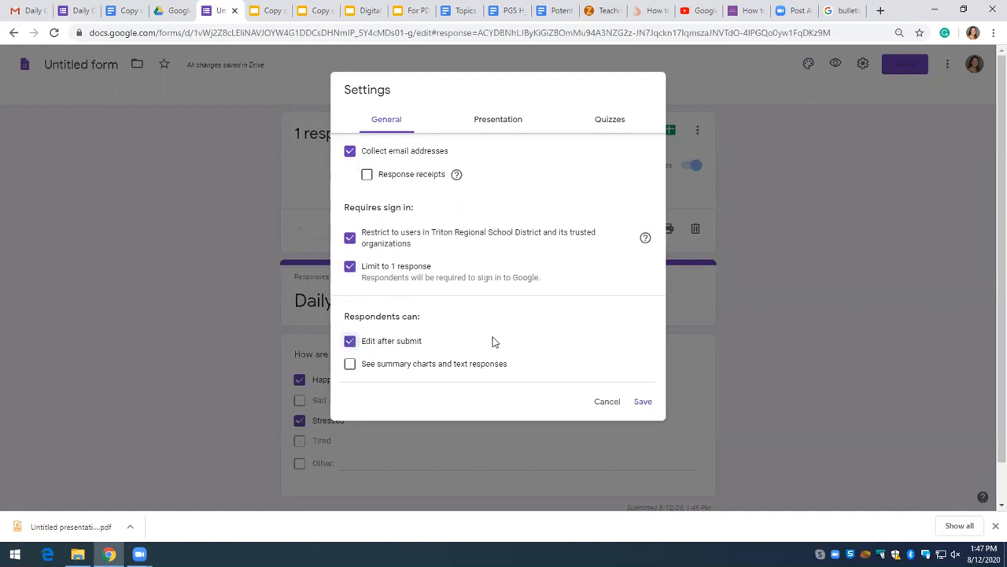
{"action": "left_click", "coordinate": [351, 366]}
Step: Try the progress bar and shuffled question order in the form's presentation settings, switching both off again
{"action": "left_click", "coordinate": [499, 122]}
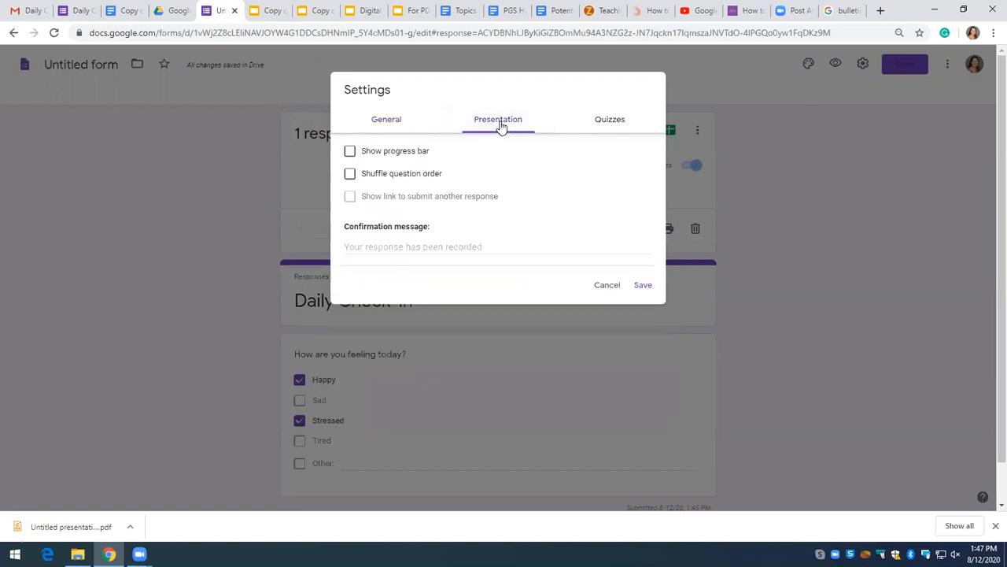
{"action": "left_click", "coordinate": [351, 154]}
{"action": "left_click", "coordinate": [351, 180]}
{"action": "left_click", "coordinate": [351, 152]}
{"action": "left_click", "coordinate": [351, 172]}
Step: Try making the form a quiz with grades released later after manual review, and discard all the settings changes
{"action": "left_click", "coordinate": [604, 127]}
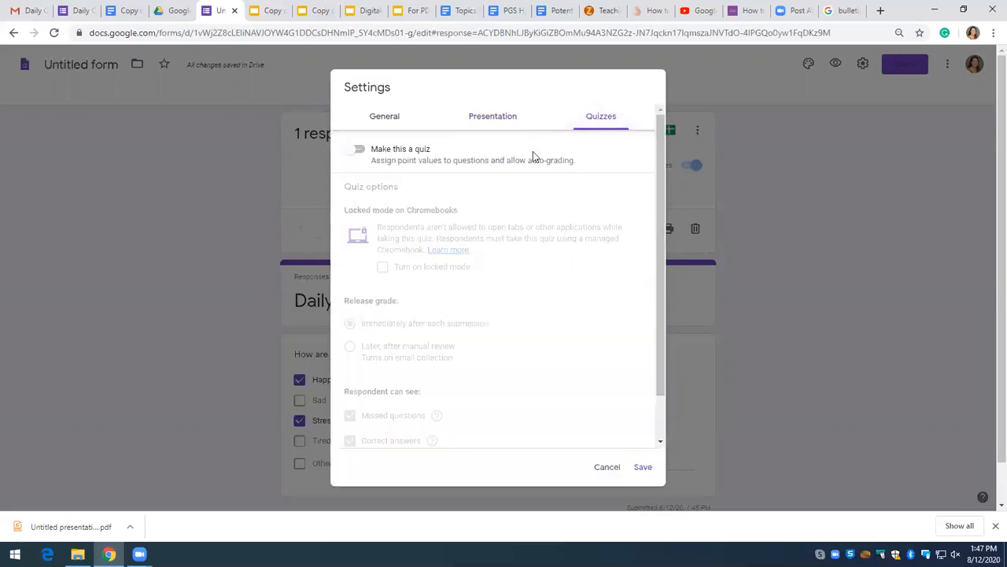
{"action": "left_click", "coordinate": [354, 151]}
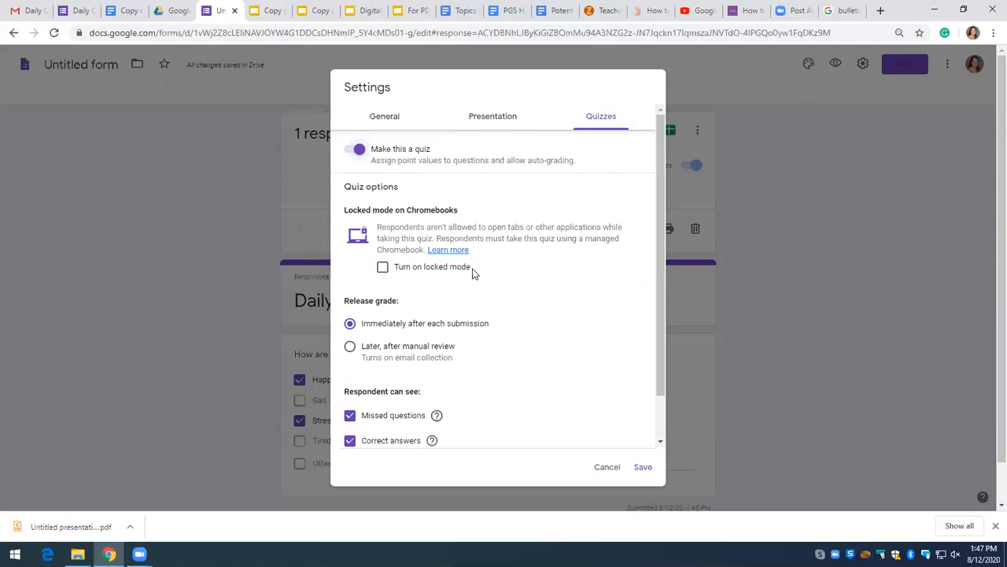
{"action": "scroll", "coordinate": [483, 272], "scroll_direction": "down", "scroll_amount": 1}
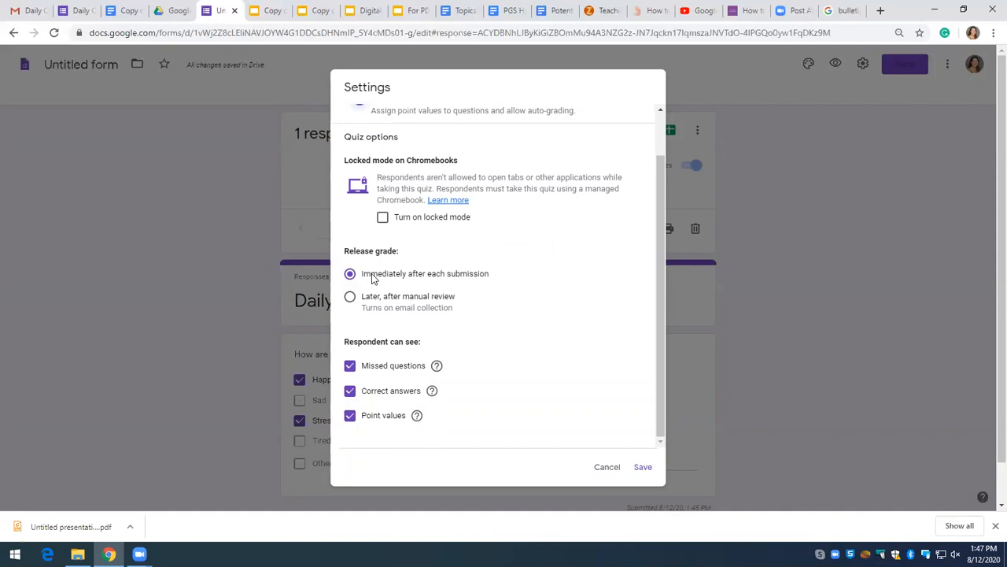
{"action": "left_click", "coordinate": [351, 298]}
{"action": "left_click", "coordinate": [606, 471]}
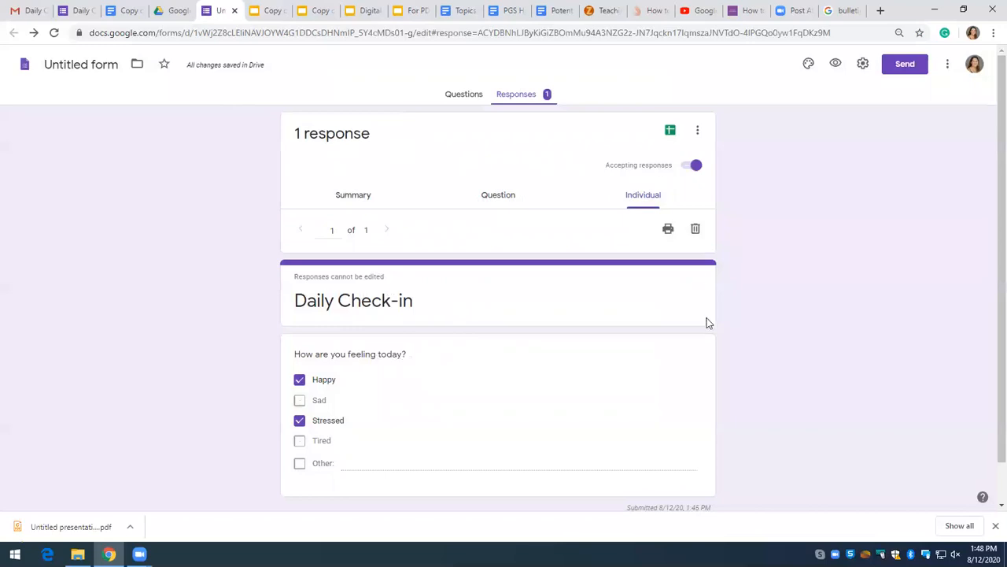
Step: Return to the form's questions and change the form title to "Math Spiral Review"
{"action": "scroll", "coordinate": [649, 393], "scroll_direction": "down", "scroll_amount": 1}
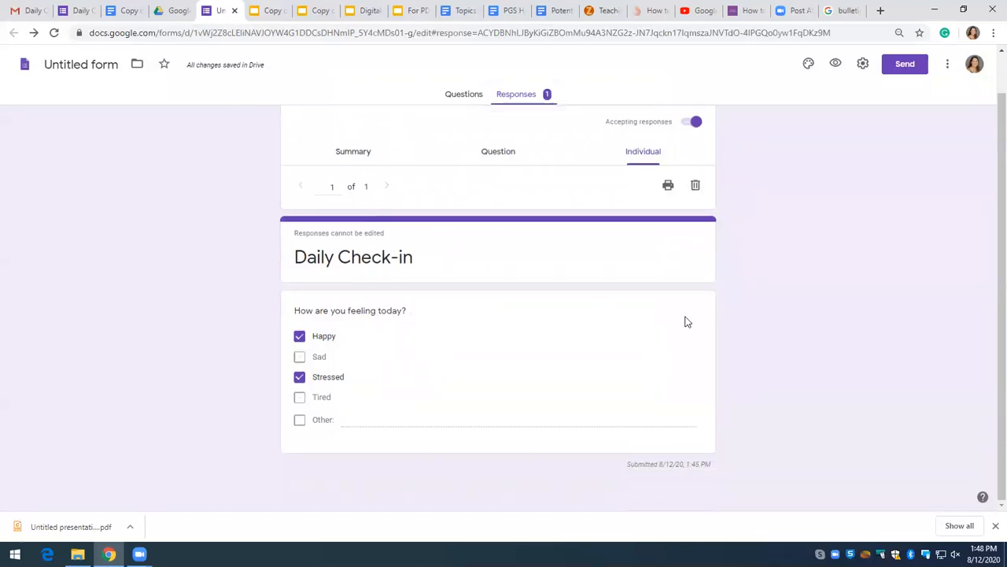
{"action": "scroll", "coordinate": [563, 258], "scroll_direction": "up", "scroll_amount": 1}
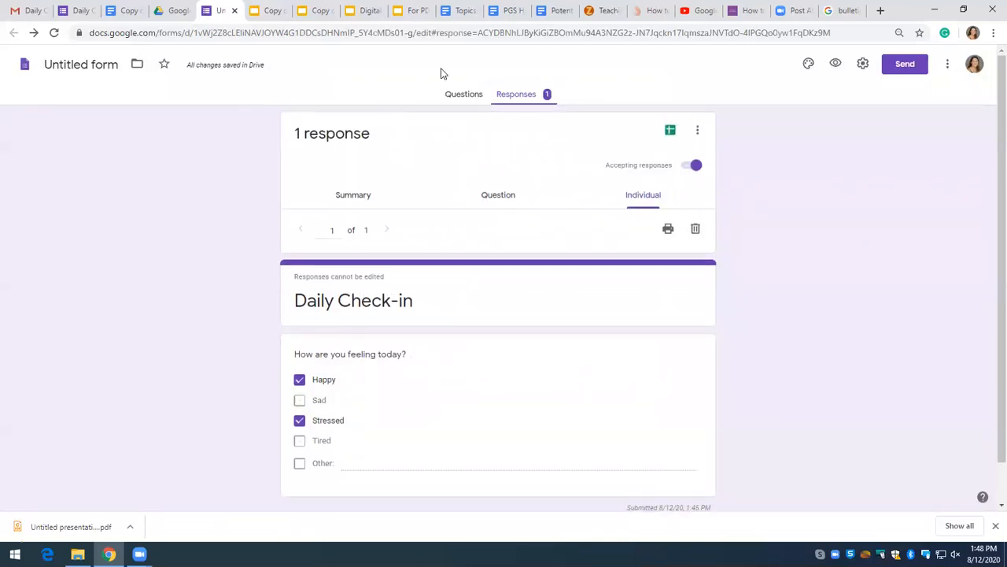
{"action": "left_click", "coordinate": [466, 96]}
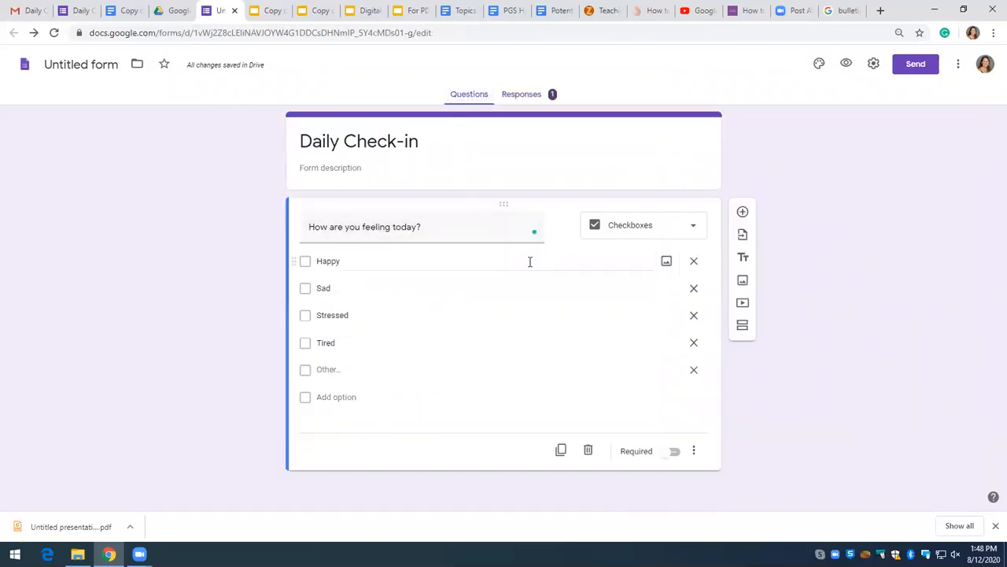
{"action": "left_click", "coordinate": [423, 140]}
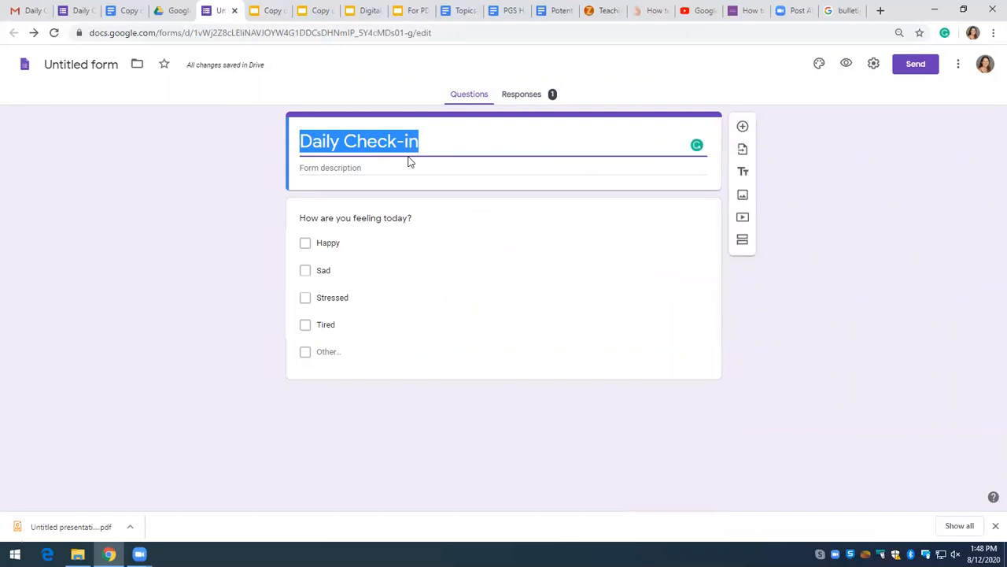
{"action": "type", "text": "Math Spiral Review"}
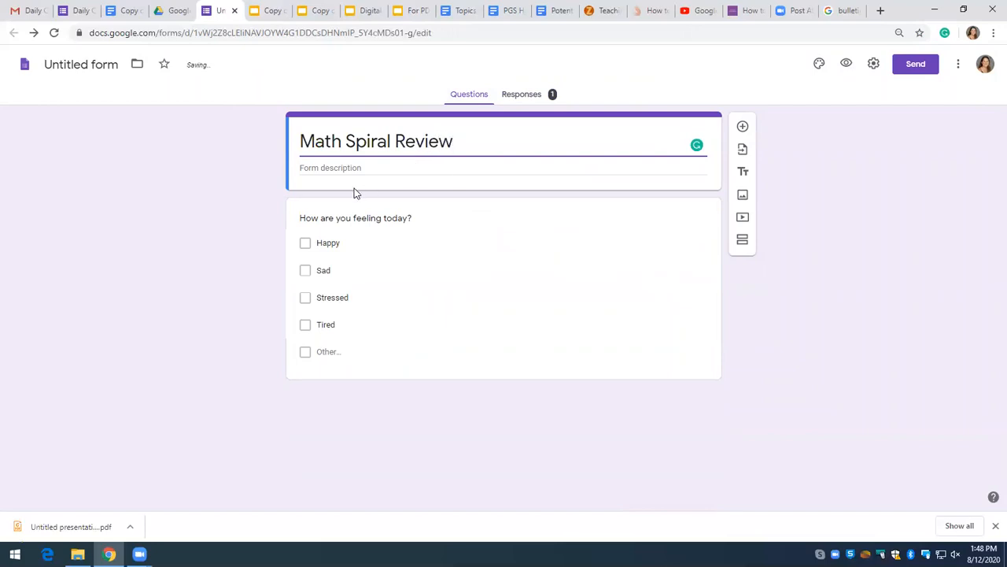
{"action": "left_click", "coordinate": [255, 204]}
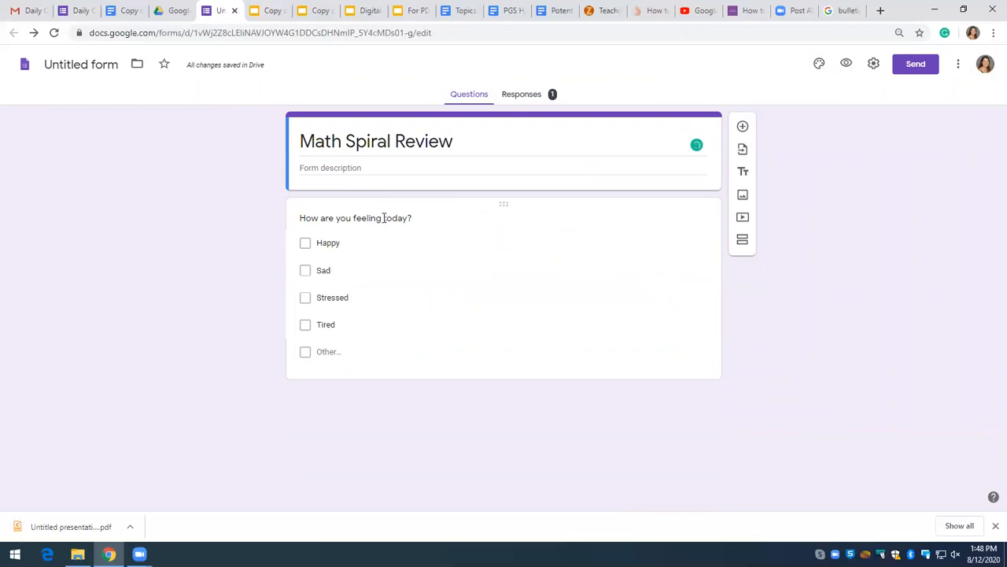
Step: Turn the feelings question into a short-answer question reading "What is 8x2?"
{"action": "left_click", "coordinate": [414, 223]}
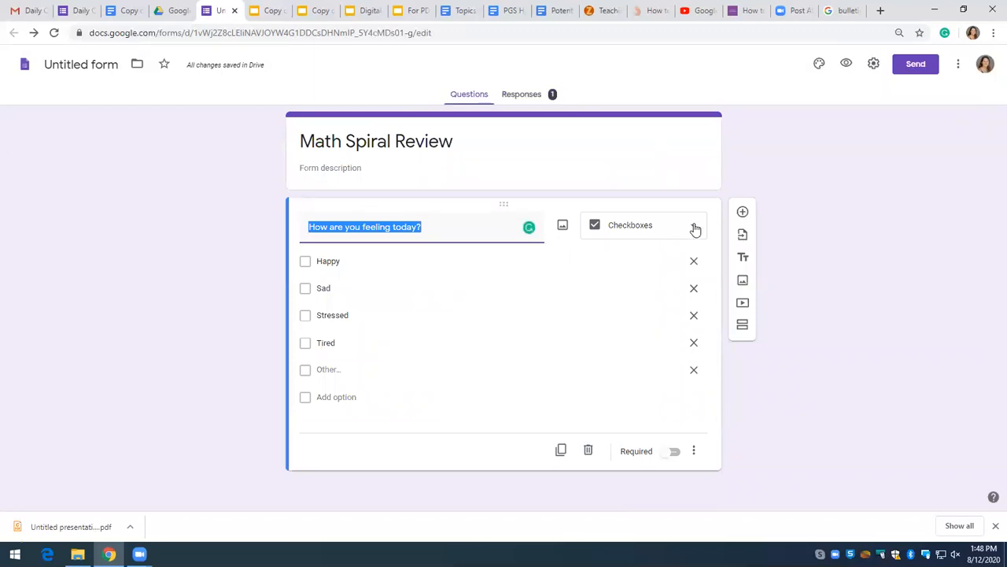
{"action": "left_click", "coordinate": [694, 228]}
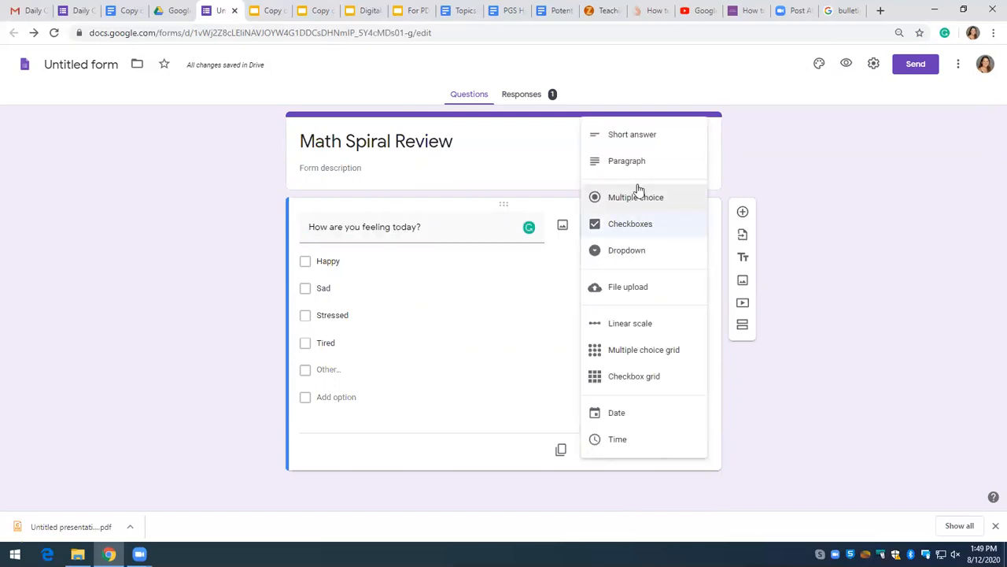
{"action": "left_click", "coordinate": [643, 136]}
{"action": "triple_click", "coordinate": [464, 232]}
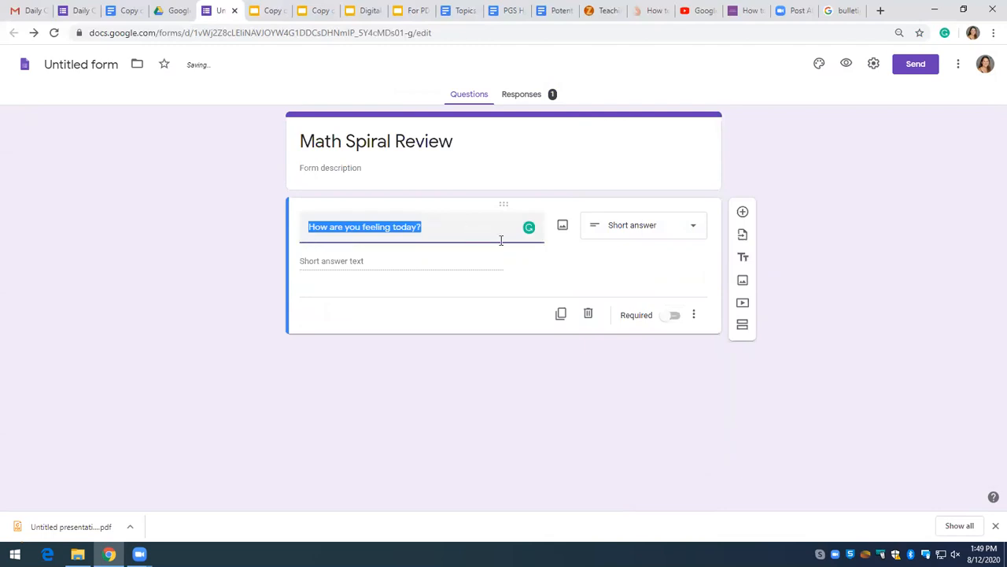
{"action": "type", "text": "What is 8x2?"}
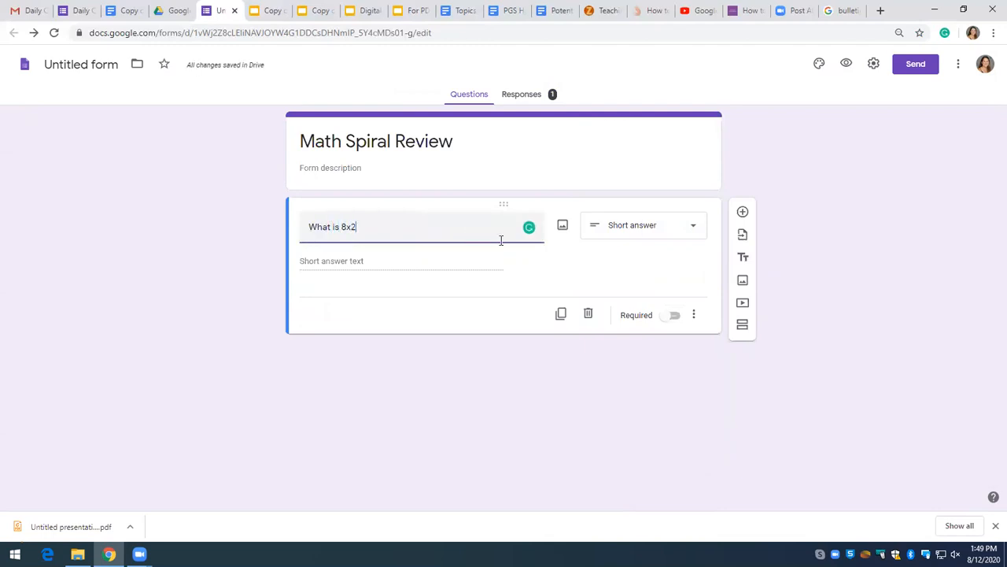
{"action": "left_click", "coordinate": [585, 261]}
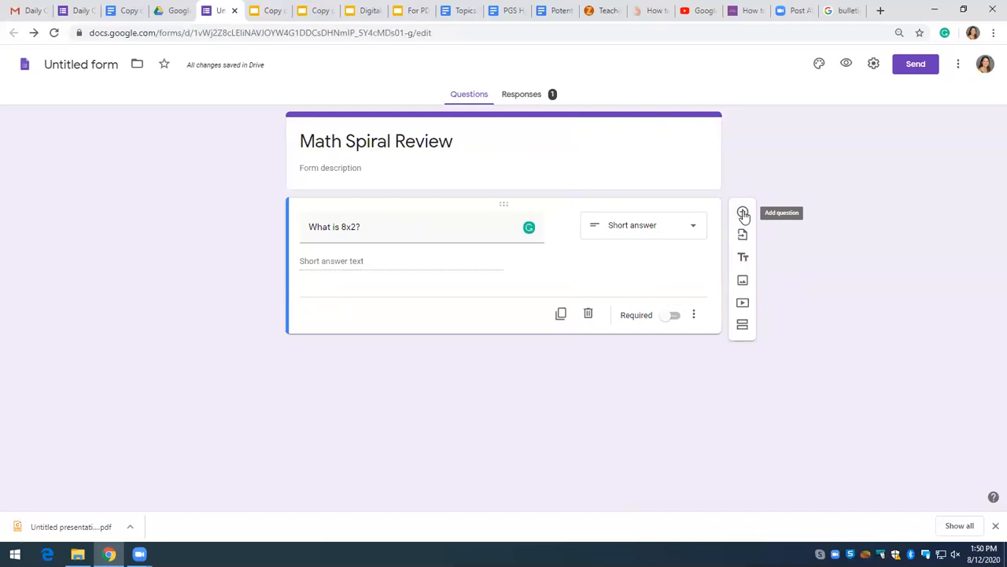
Step: Add a new question and insert a quadratic formula image into it from a Google image search for "quarartic equation"
{"action": "left_click", "coordinate": [743, 279]}
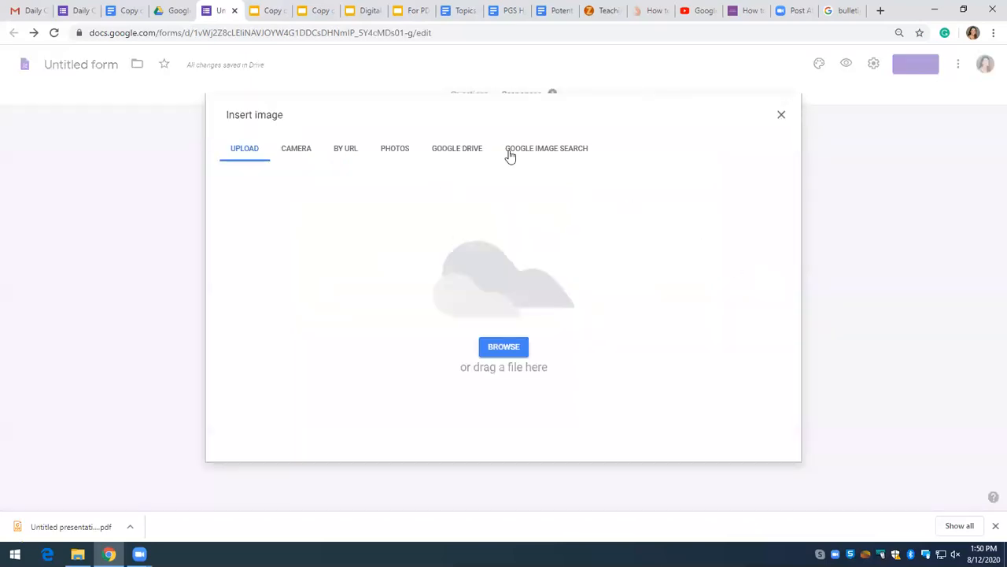
{"action": "left_click", "coordinate": [781, 118]}
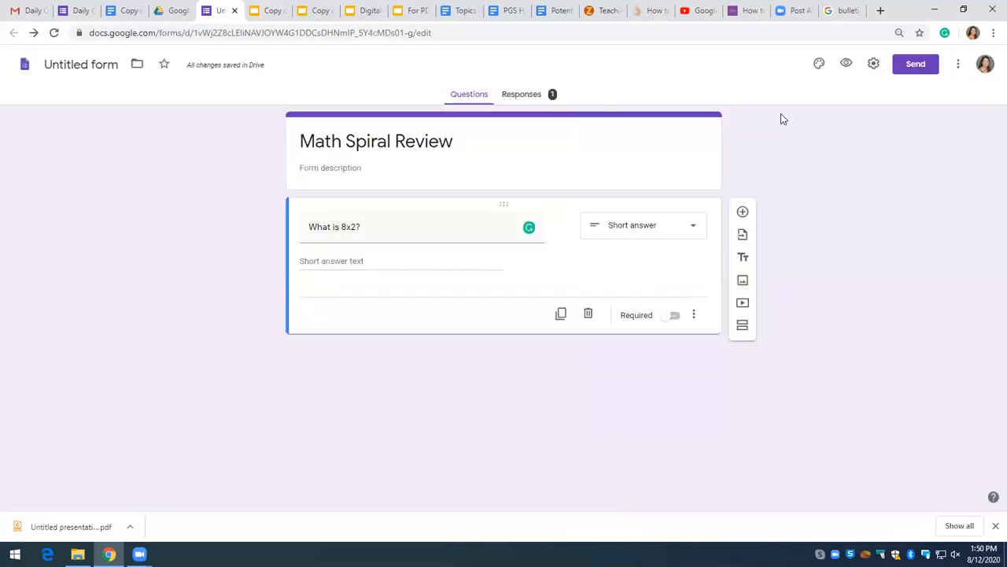
{"action": "left_click", "coordinate": [743, 211]}
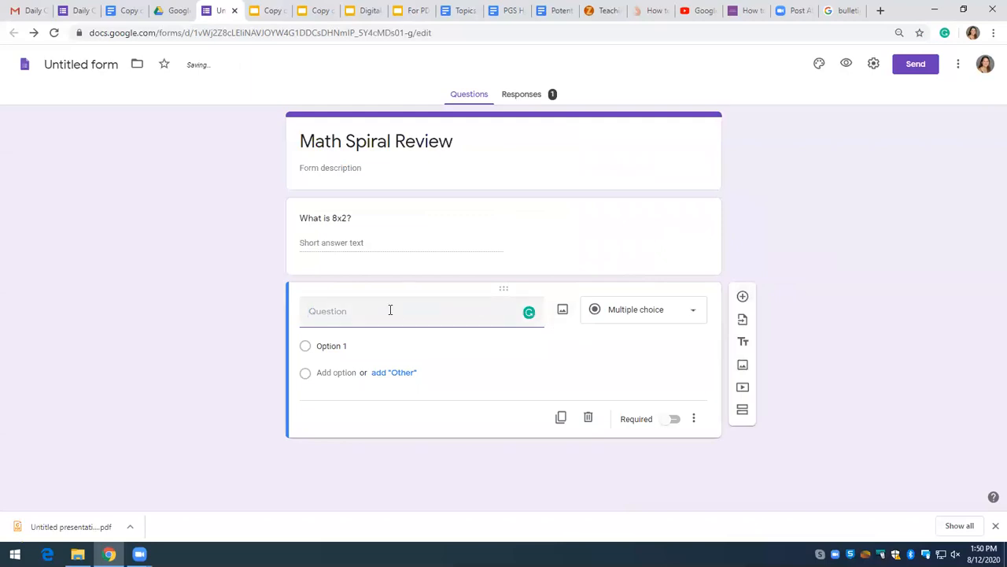
{"action": "left_click", "coordinate": [561, 313]}
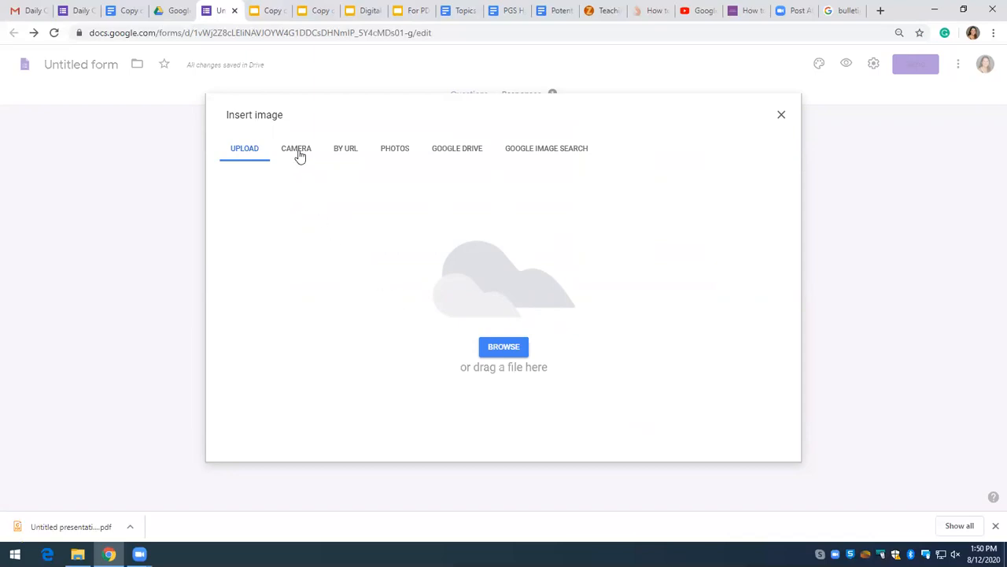
{"action": "left_click", "coordinate": [548, 150]}
{"action": "left_click", "coordinate": [465, 122]}
{"action": "type", "text": "q"}
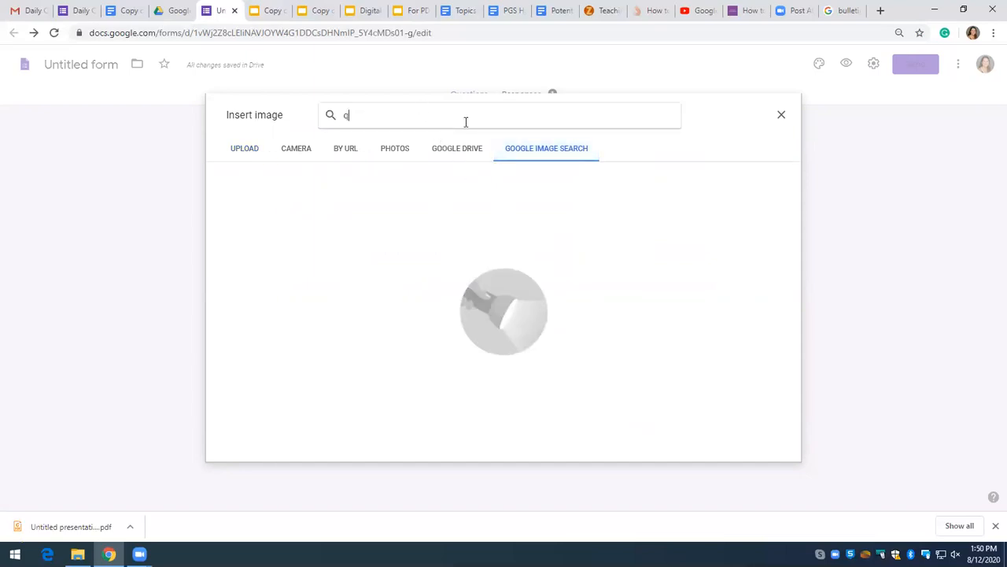
{"action": "type", "text": "uarartic equation"}
{"action": "key", "text": "Return"}
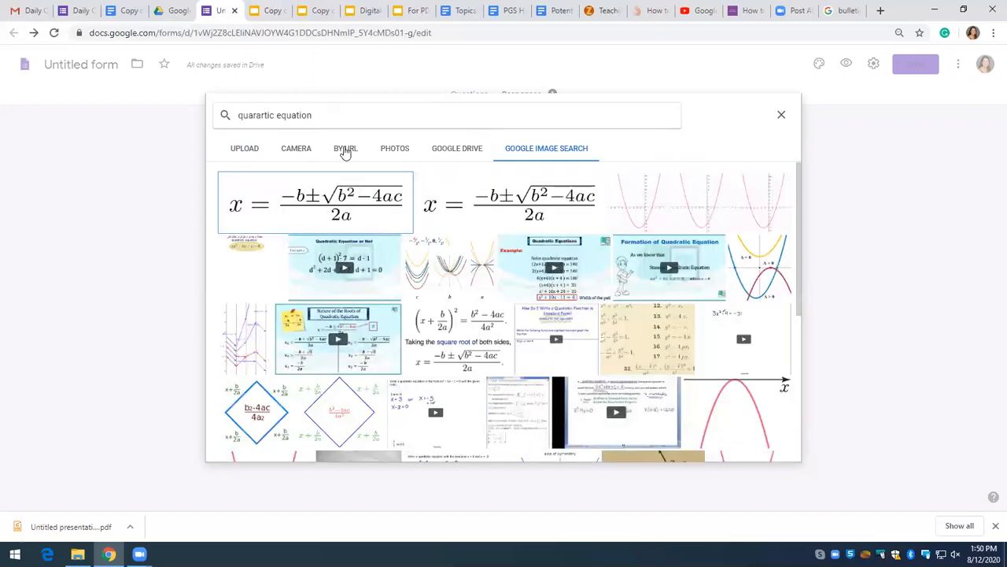
{"action": "left_click", "coordinate": [362, 196]}
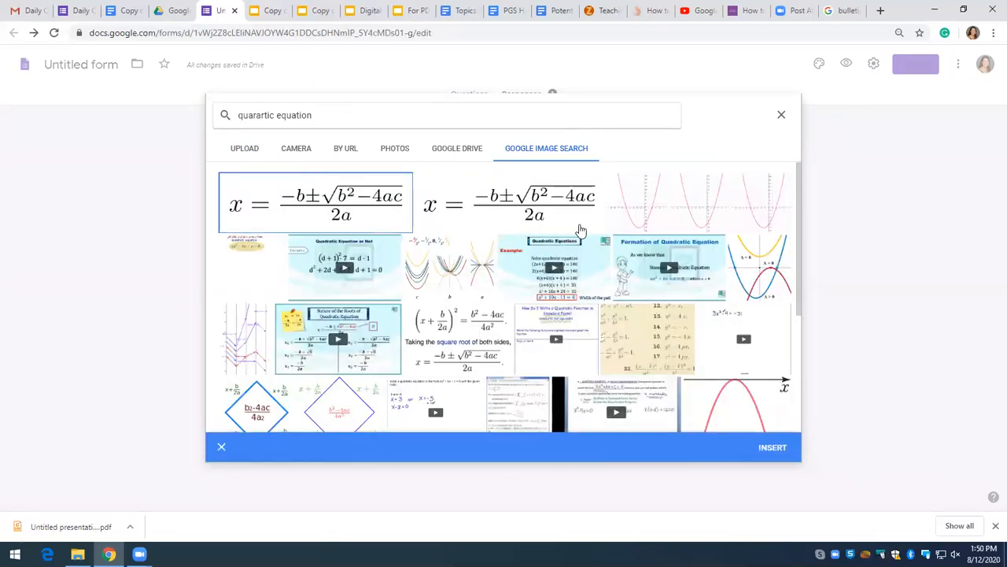
{"action": "left_click", "coordinate": [768, 447]}
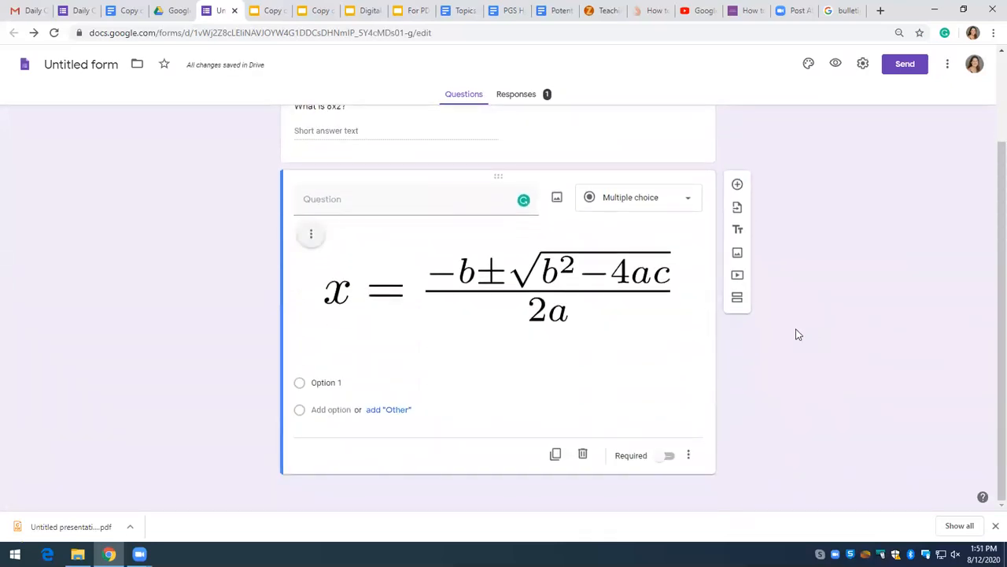
Step: Word the image question as "Solve for x, when a=4 and b=7" and keep it multiple choice
{"action": "type", "text": "Solve for x"}
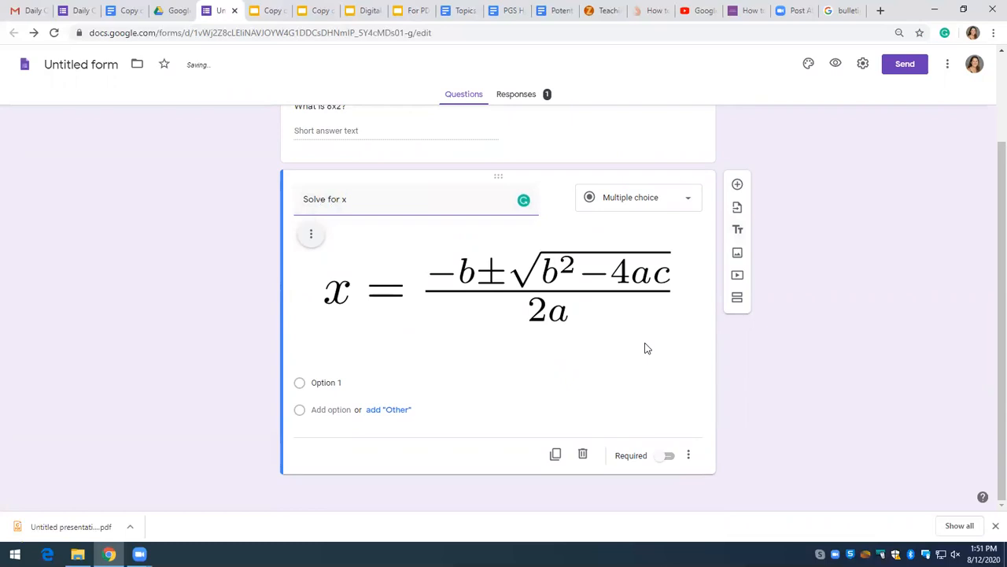
{"action": "type", "text": ", when a=-4 and b=7"}
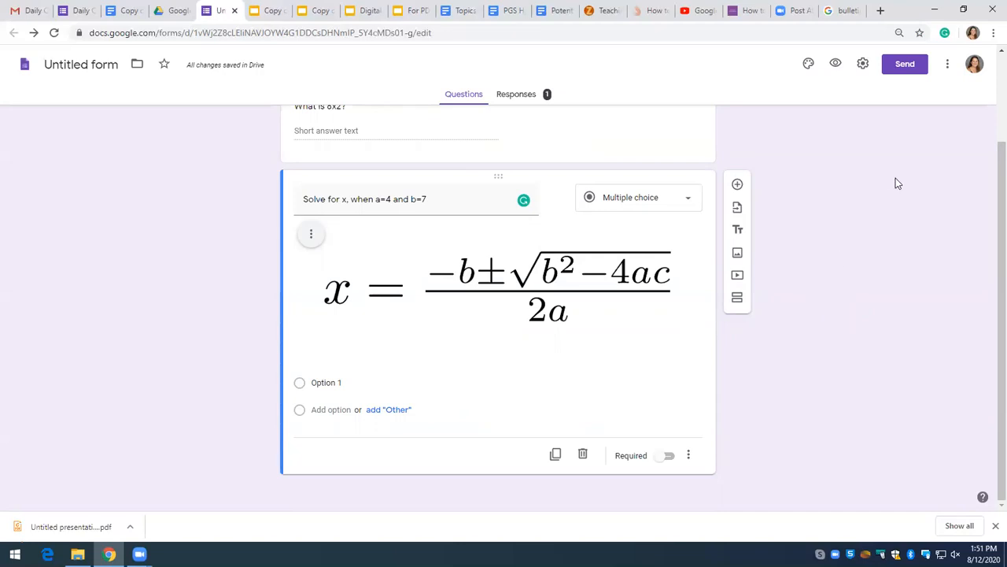
{"action": "mouse_move", "coordinate": [557, 202]}
{"action": "left_click", "coordinate": [687, 199]}
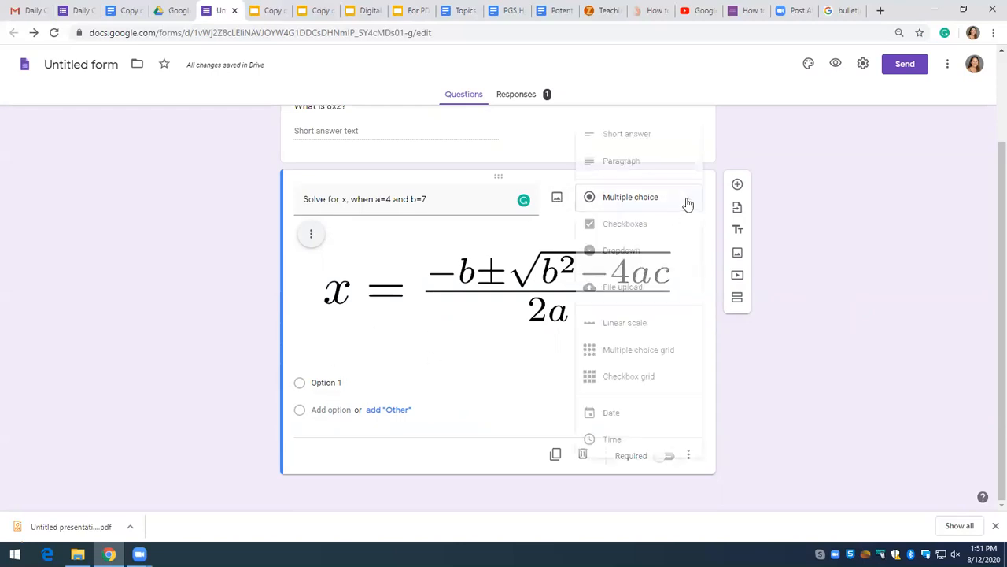
{"action": "left_click", "coordinate": [622, 200]}
Step: Give the "Solve for x" question the answer options 76 and 65
{"action": "left_click", "coordinate": [327, 382]}
{"action": "type", "text": "76"}
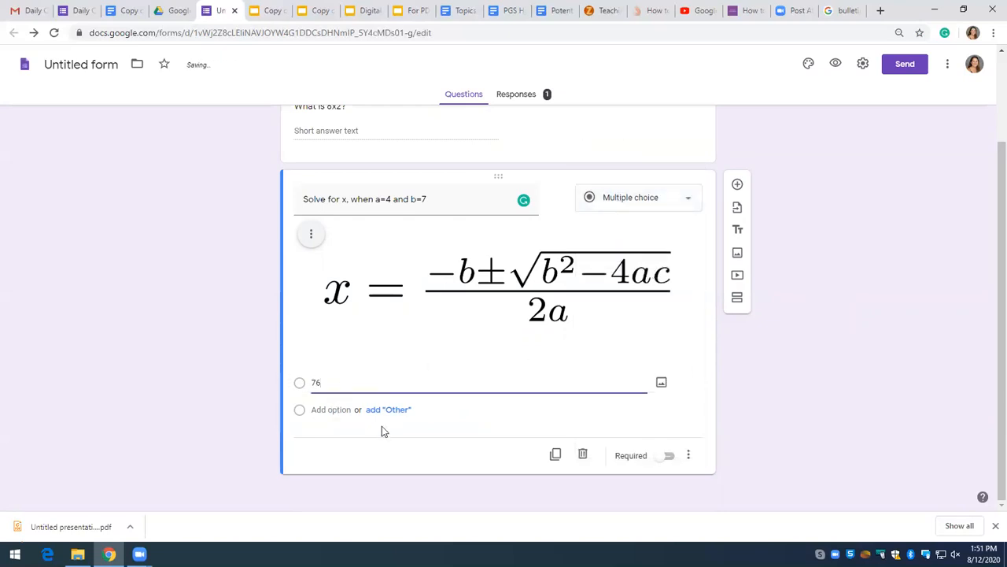
{"action": "left_click", "coordinate": [335, 408]}
{"action": "type", "text": "65"}
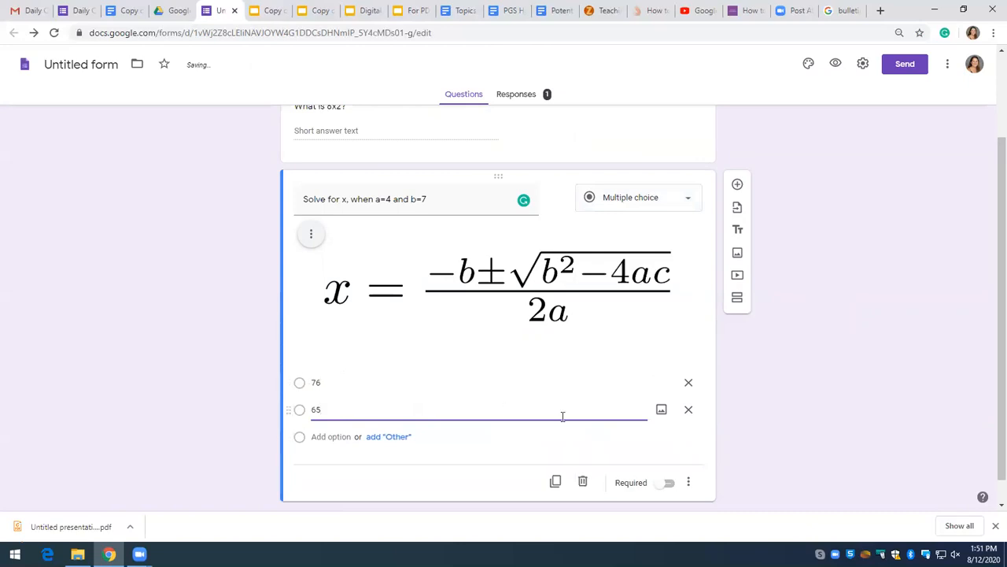
{"action": "left_click", "coordinate": [766, 396]}
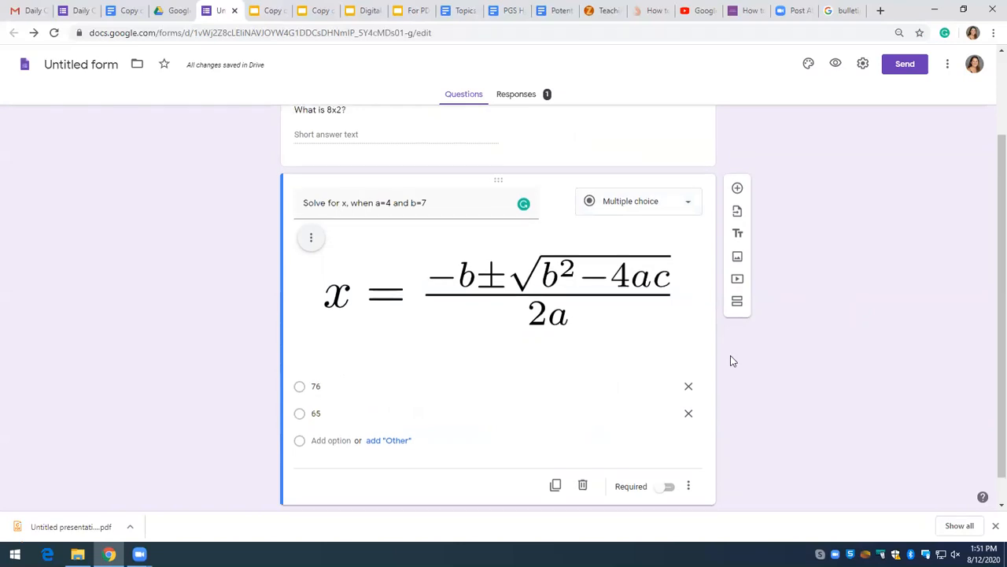
Step: Make both the "Solve for x" question and the "What is 8x2?" question required
{"action": "scroll", "coordinate": [730, 358], "scroll_direction": "up", "scroll_amount": 2}
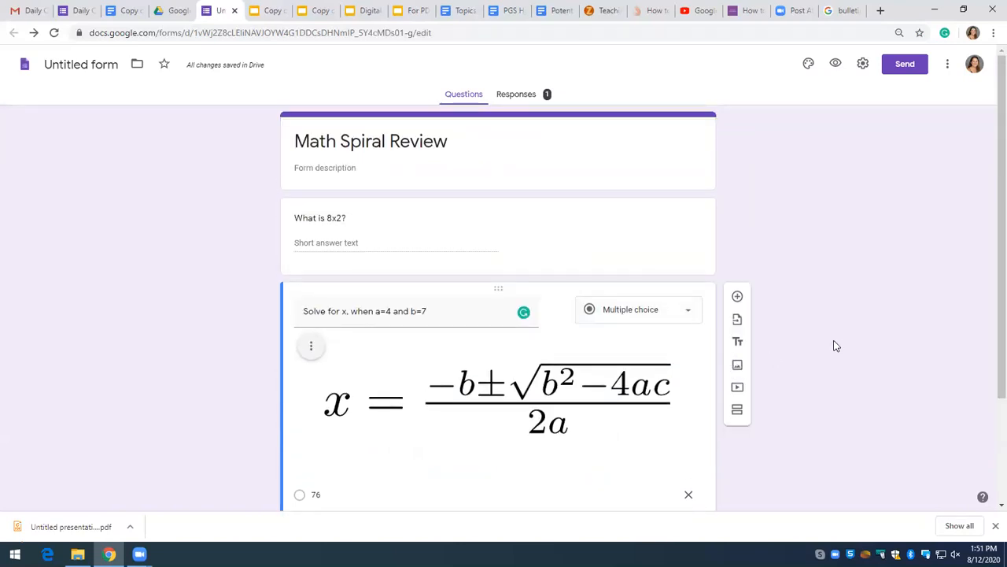
{"action": "scroll", "coordinate": [834, 345], "scroll_direction": "down", "scroll_amount": 2}
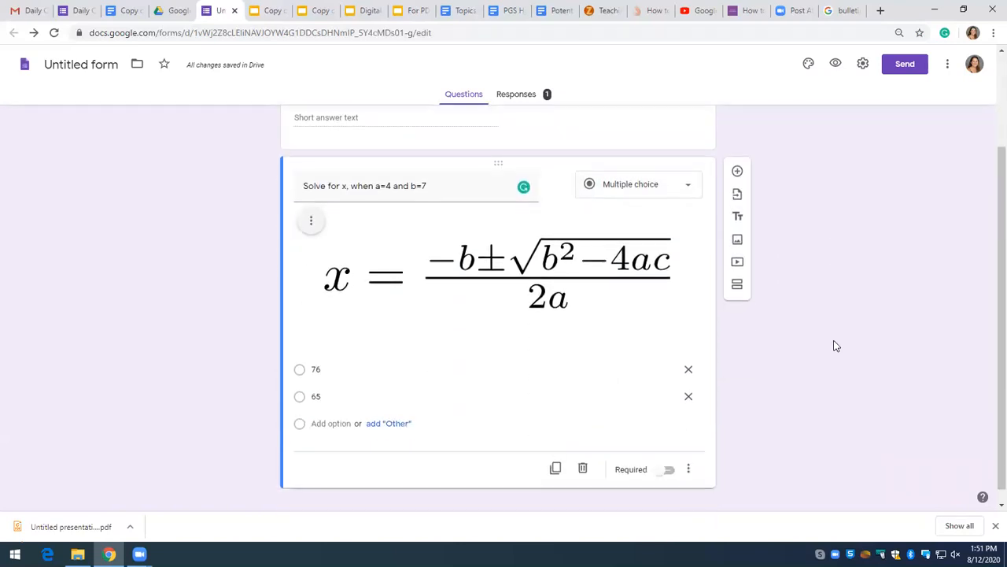
{"action": "left_click", "coordinate": [666, 470]}
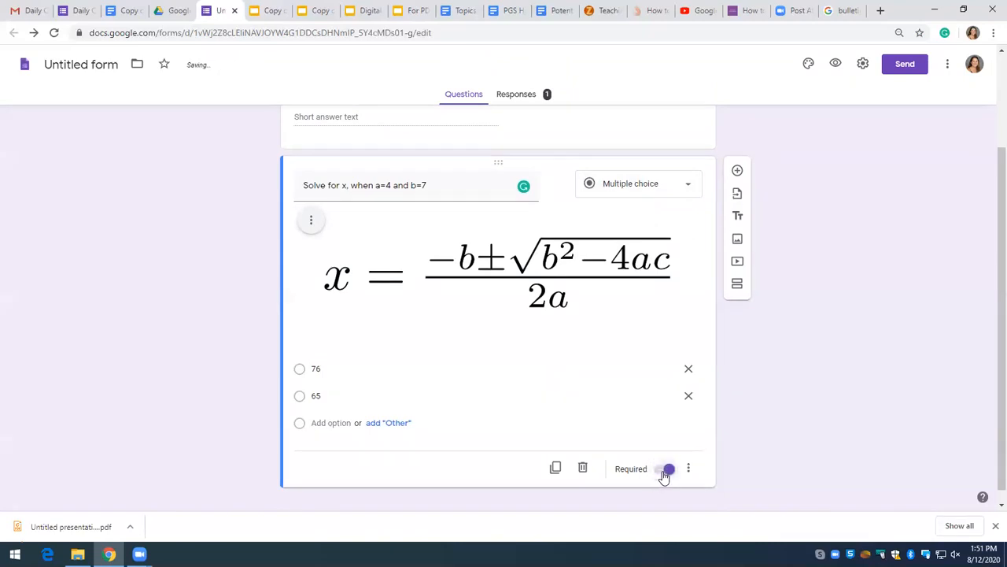
{"action": "scroll", "coordinate": [702, 275], "scroll_direction": "up", "scroll_amount": 1}
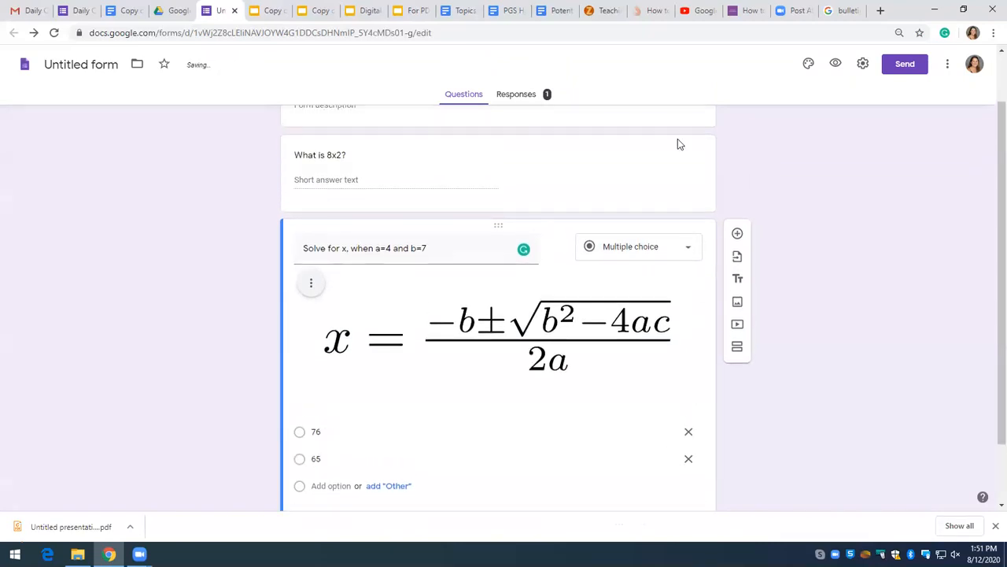
{"action": "left_click", "coordinate": [540, 178]}
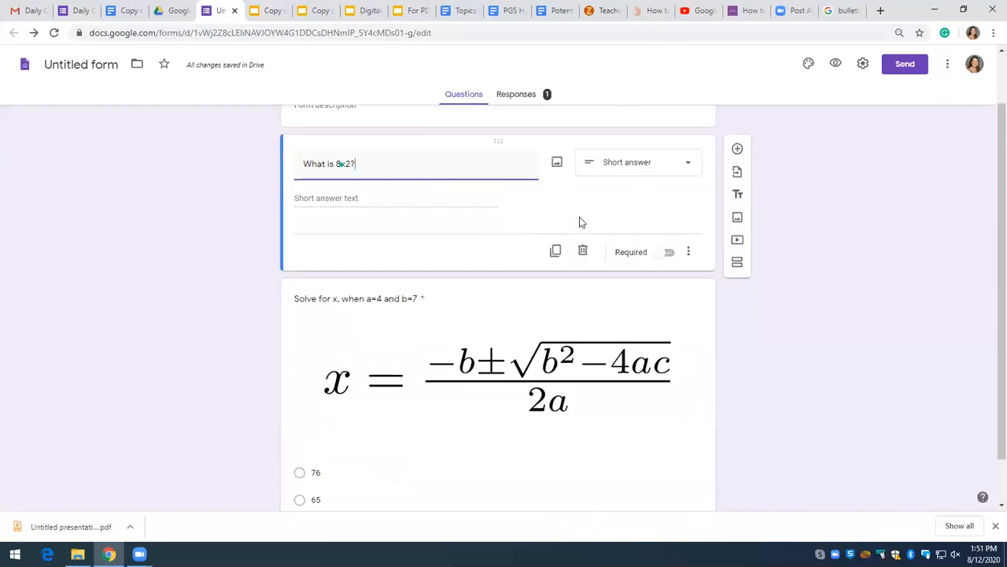
{"action": "left_click", "coordinate": [666, 254]}
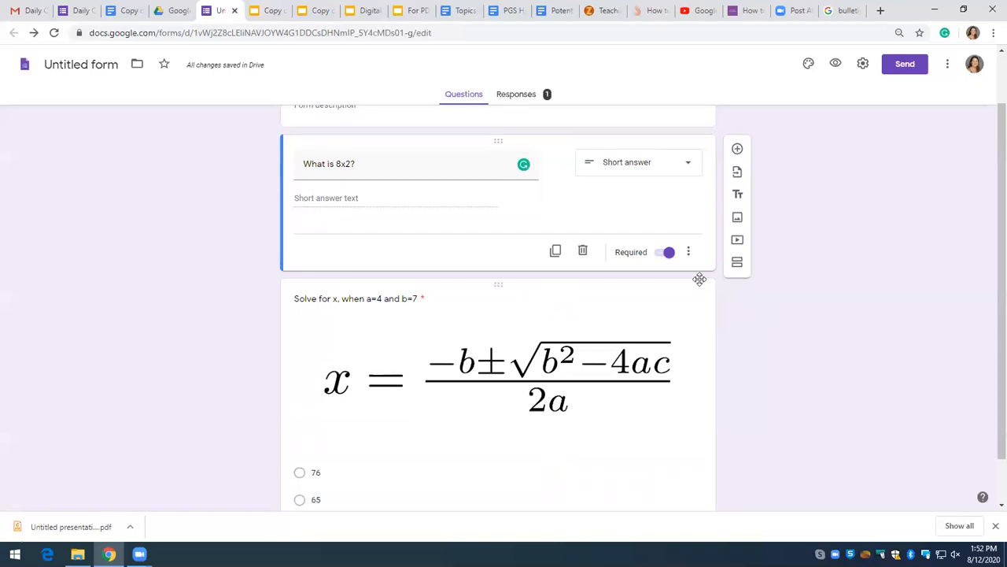
Step: Review the form's individual response and response summary, and check the spreadsheet destination options without creating a spreadsheet
{"action": "scroll", "coordinate": [700, 279], "scroll_direction": "up", "scroll_amount": 2}
{"action": "left_click", "coordinate": [525, 101]}
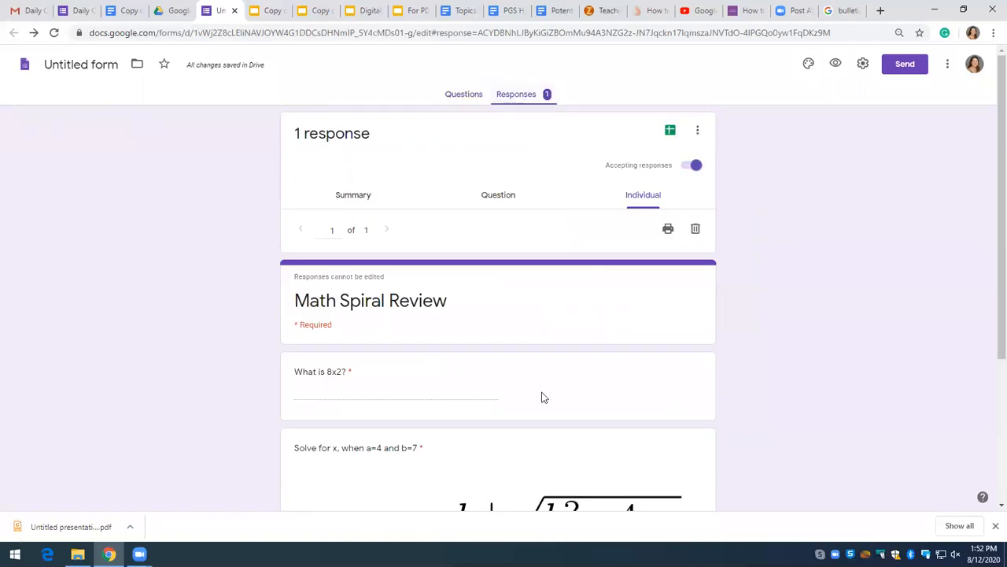
{"action": "scroll", "coordinate": [472, 315], "scroll_direction": "down", "scroll_amount": 2}
{"action": "scroll", "coordinate": [451, 321], "scroll_direction": "down", "scroll_amount": 1}
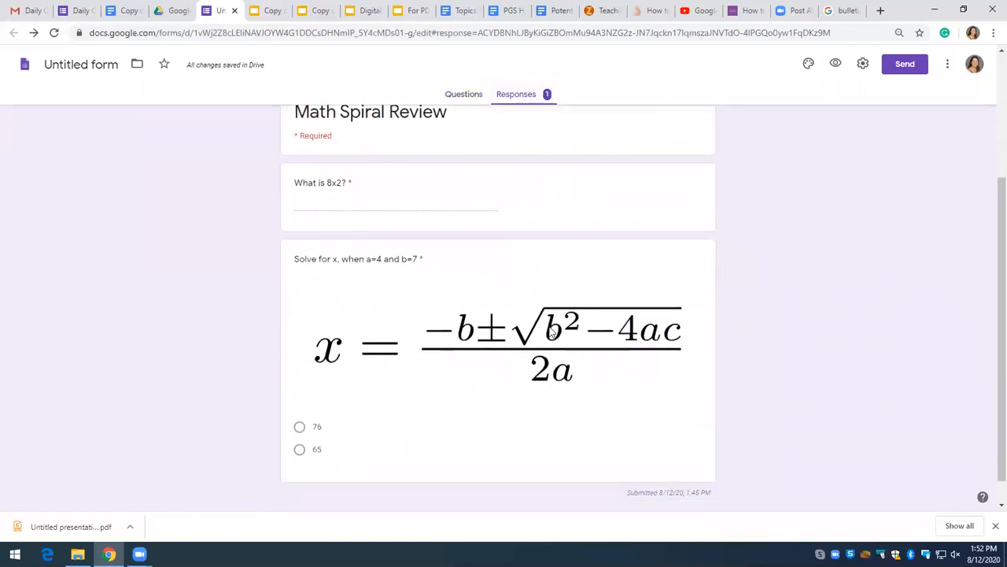
{"action": "scroll", "coordinate": [487, 291], "scroll_direction": "up", "scroll_amount": 2}
{"action": "left_click", "coordinate": [346, 132]}
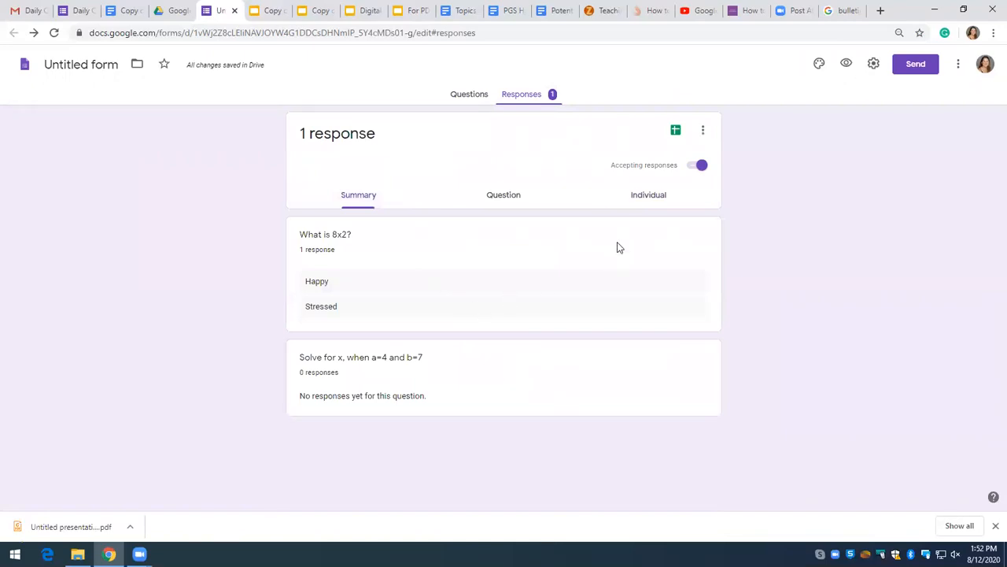
{"action": "left_click", "coordinate": [677, 132]}
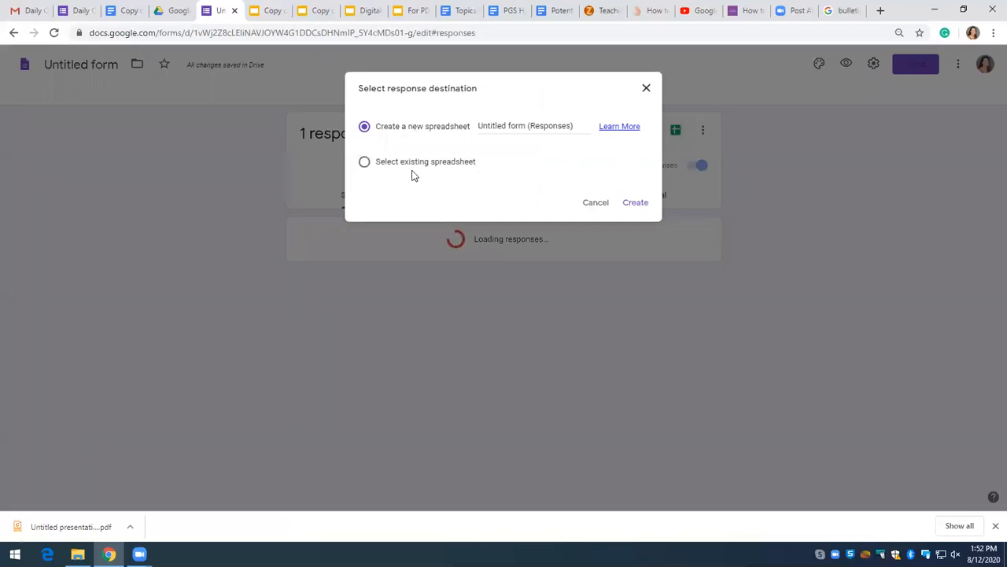
{"action": "left_click", "coordinate": [600, 211]}
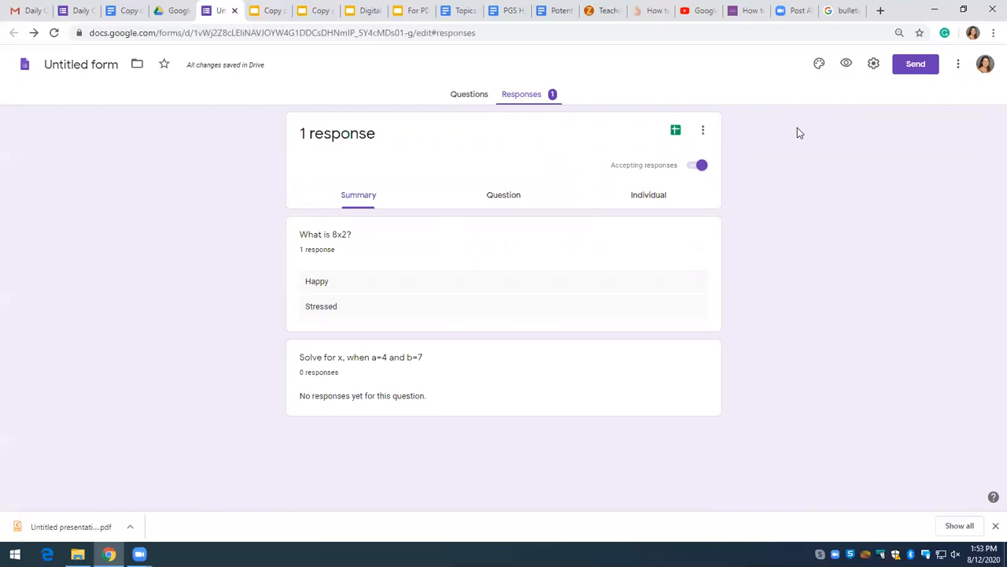
Step: Return to the questions and insert a standalone beach image below "What is 8x2?" from a Google image search for "beach"
{"action": "left_click", "coordinate": [472, 95]}
{"action": "scroll", "coordinate": [653, 241], "scroll_direction": "down", "scroll_amount": 2}
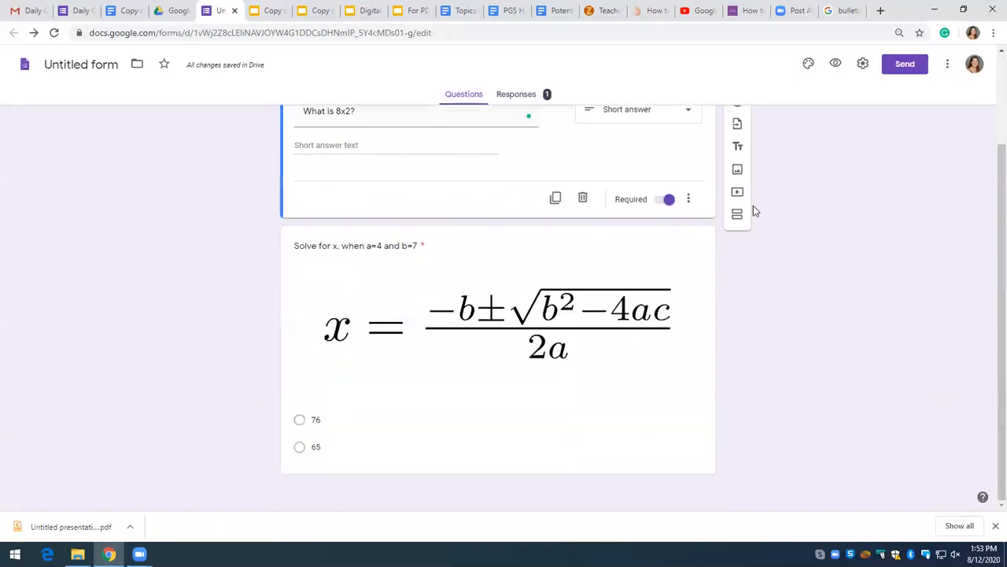
{"action": "left_click", "coordinate": [738, 196]}
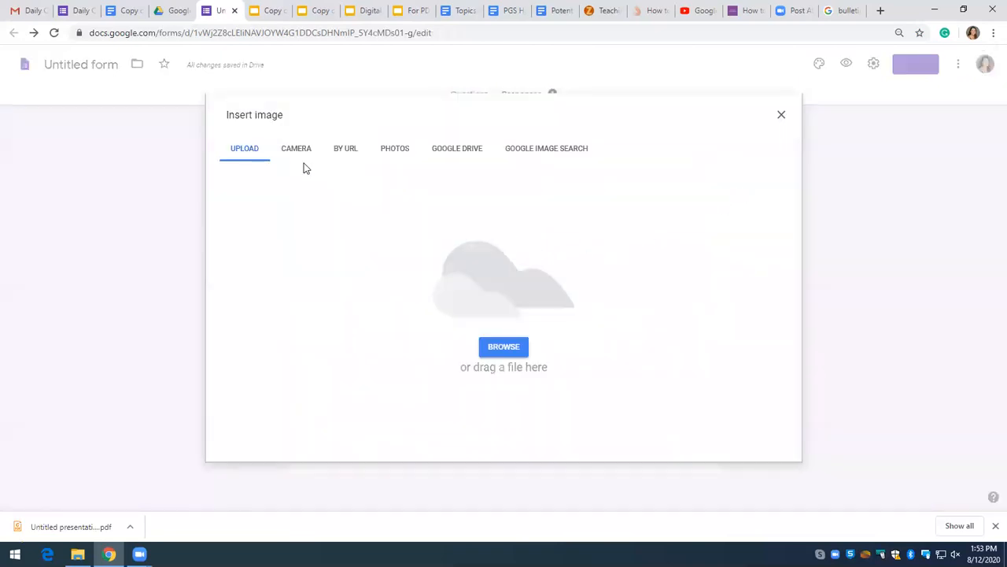
{"action": "left_click", "coordinate": [526, 156]}
{"action": "type", "text": "beach"}
{"action": "key", "text": "Return"}
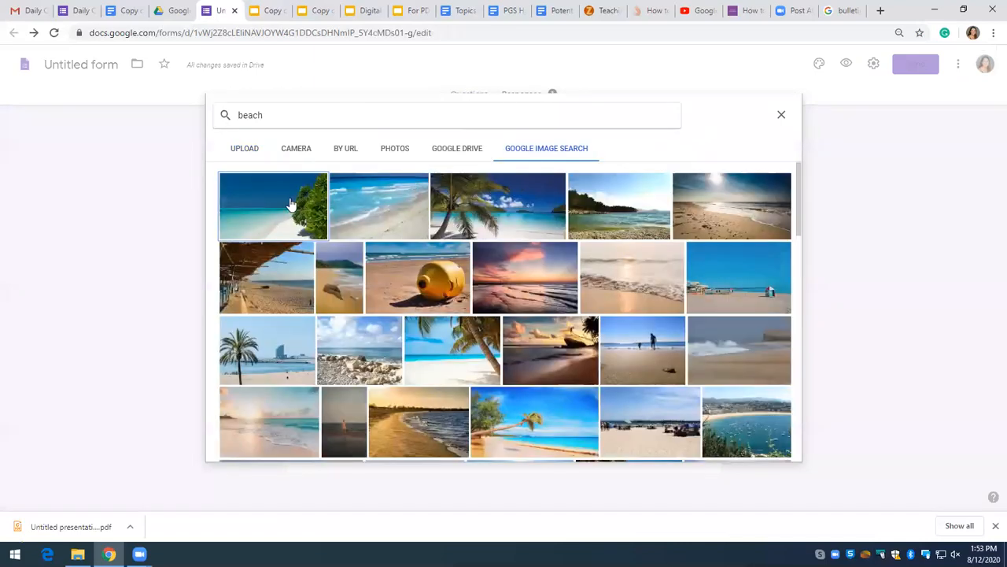
{"action": "left_click", "coordinate": [291, 201]}
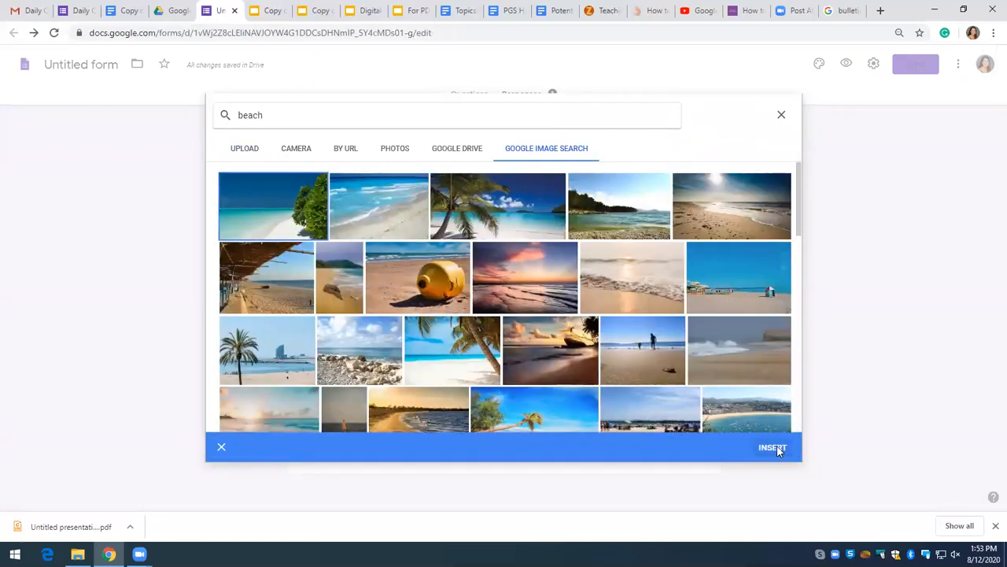
{"action": "left_click", "coordinate": [775, 450]}
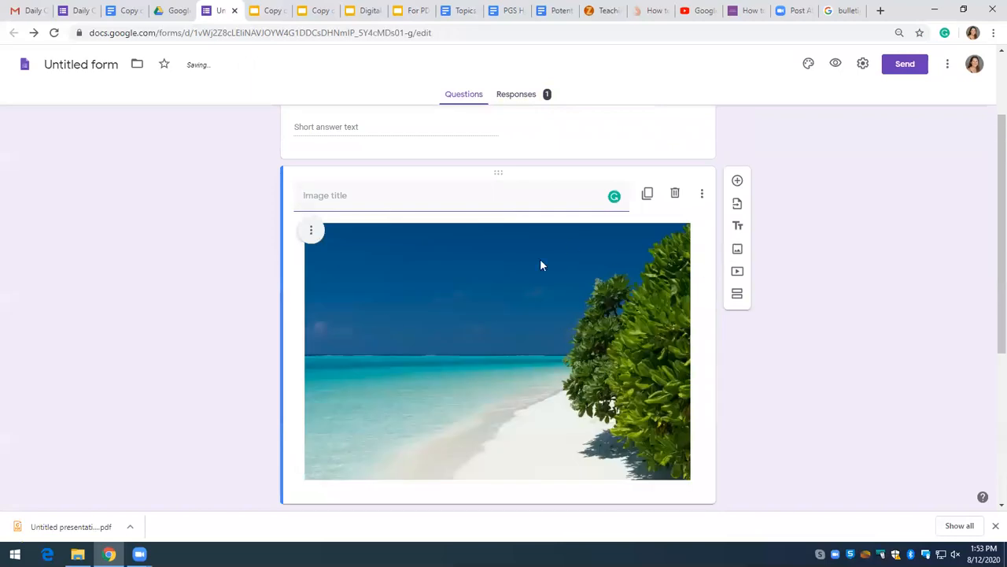
Step: Title the beach image "Beach" and move the "Solve for x, when a=4 and b=7" question above it, directly below "What is 8x2?"
{"action": "type", "text": "Beach"}
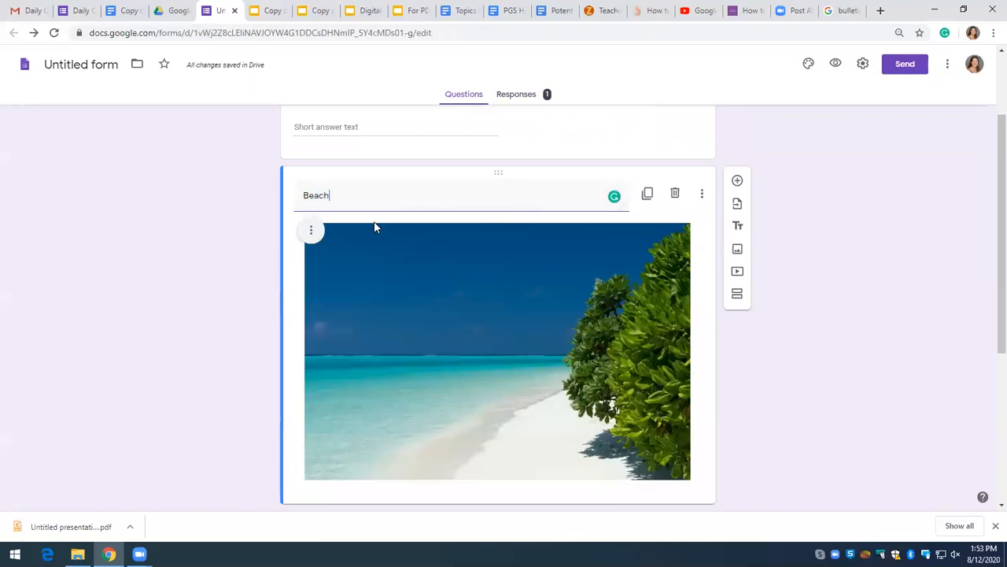
{"action": "scroll", "coordinate": [486, 338], "scroll_direction": "down", "scroll_amount": 1}
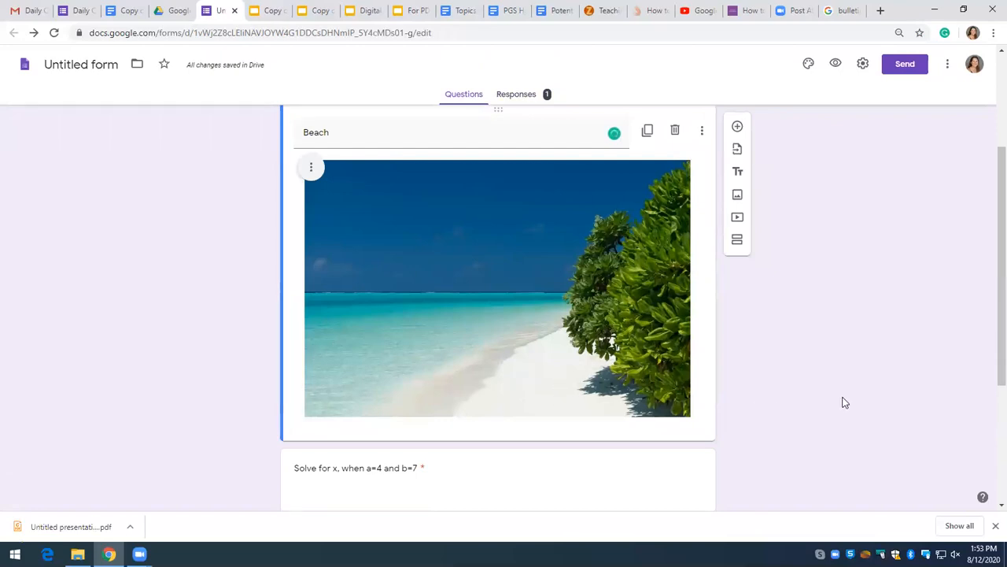
{"action": "scroll", "coordinate": [764, 402], "scroll_direction": "down", "scroll_amount": 1}
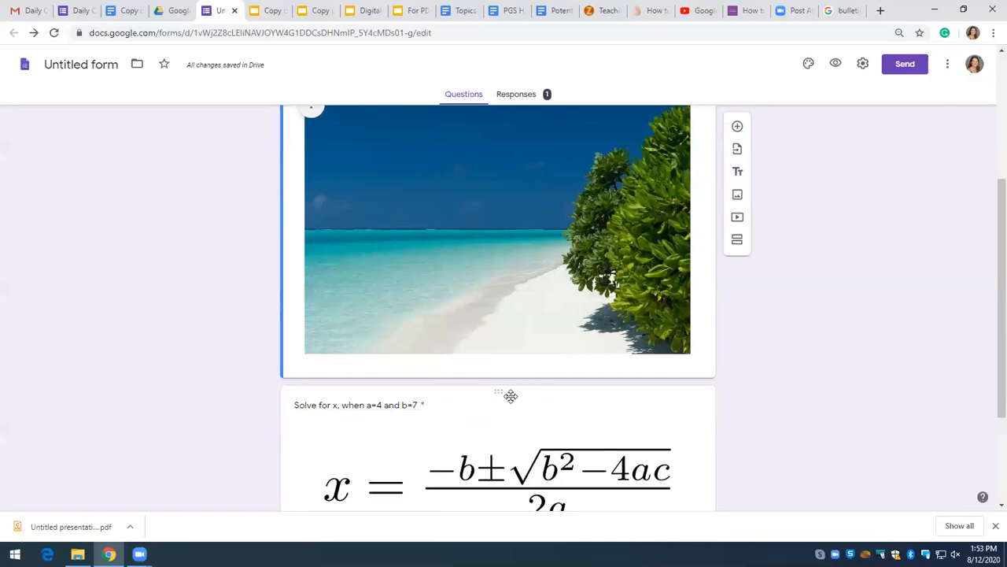
{"action": "left_click_drag", "start_coordinate": [501, 389], "coordinate": [512, 196]}
{"action": "left_click", "coordinate": [490, 208]}
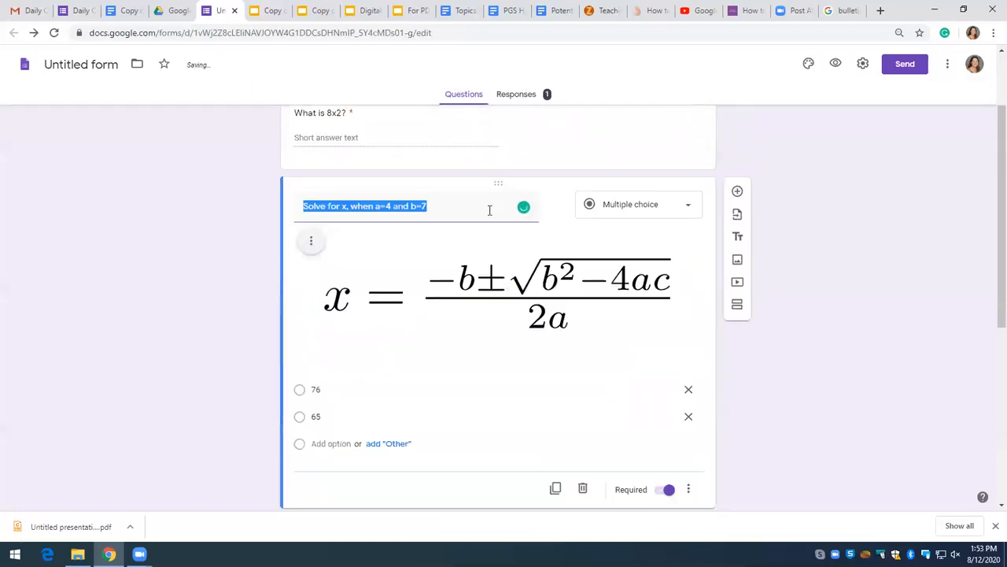
{"action": "left_click", "coordinate": [771, 391]}
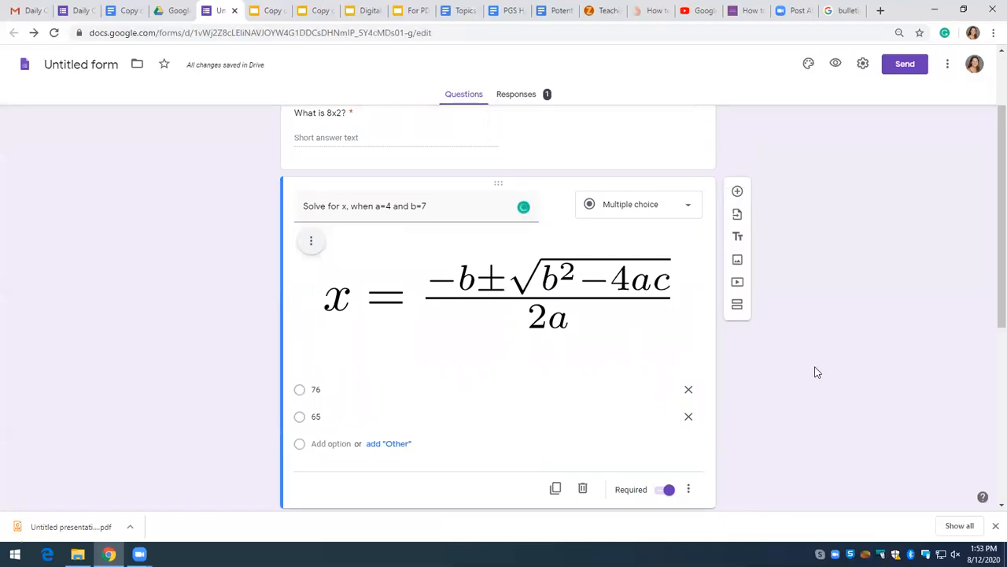
{"action": "scroll", "coordinate": [814, 369], "scroll_direction": "up", "scroll_amount": 2}
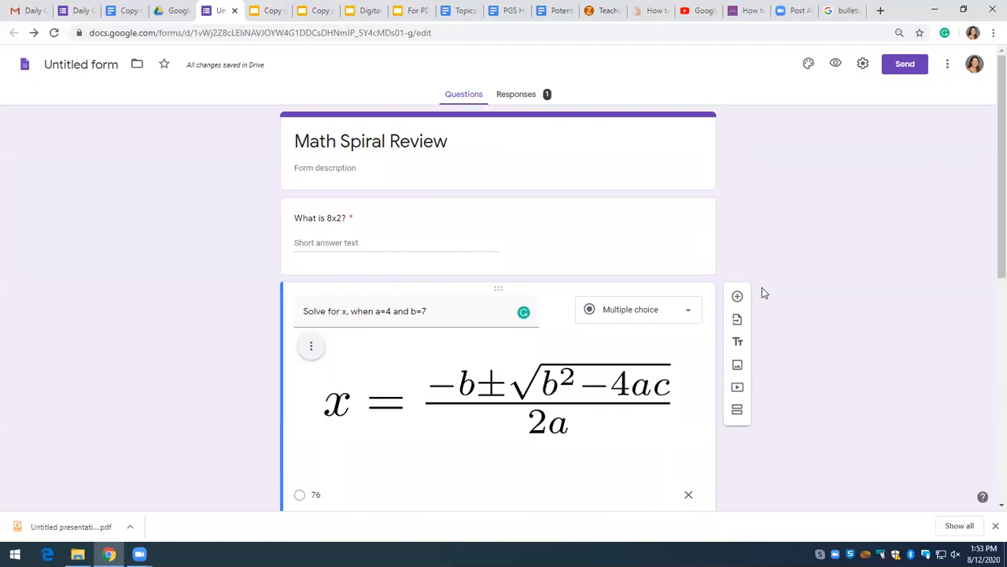